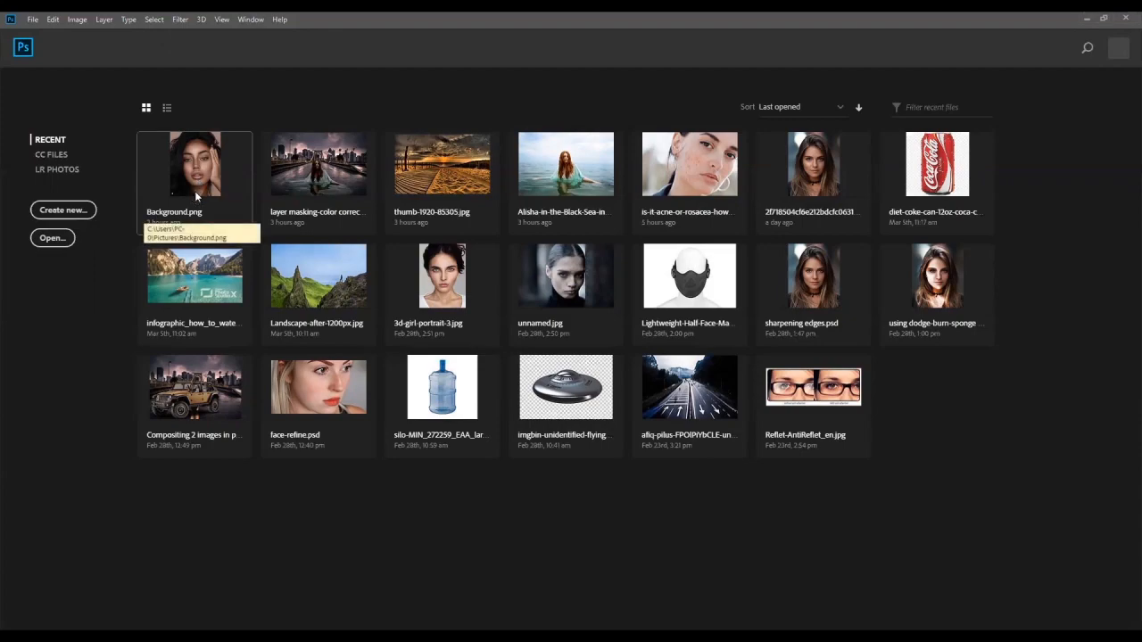
# - Open the recent image Background.png and look over the portrait's eyes
pyautogui.click(195, 191)
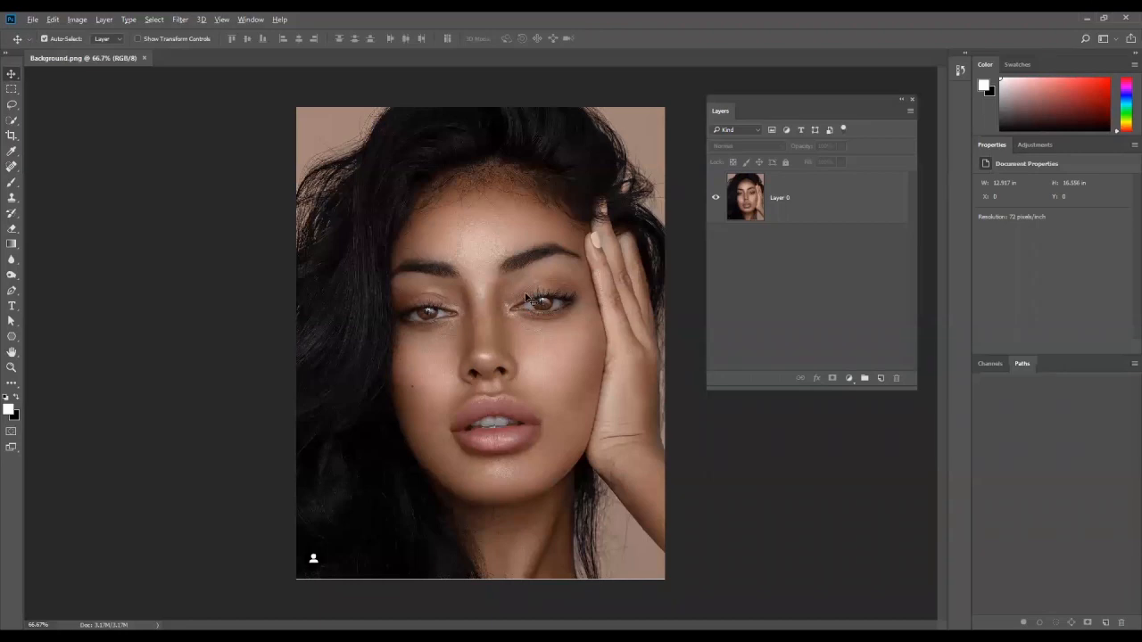
pyautogui.scroll(3, 526, 297)
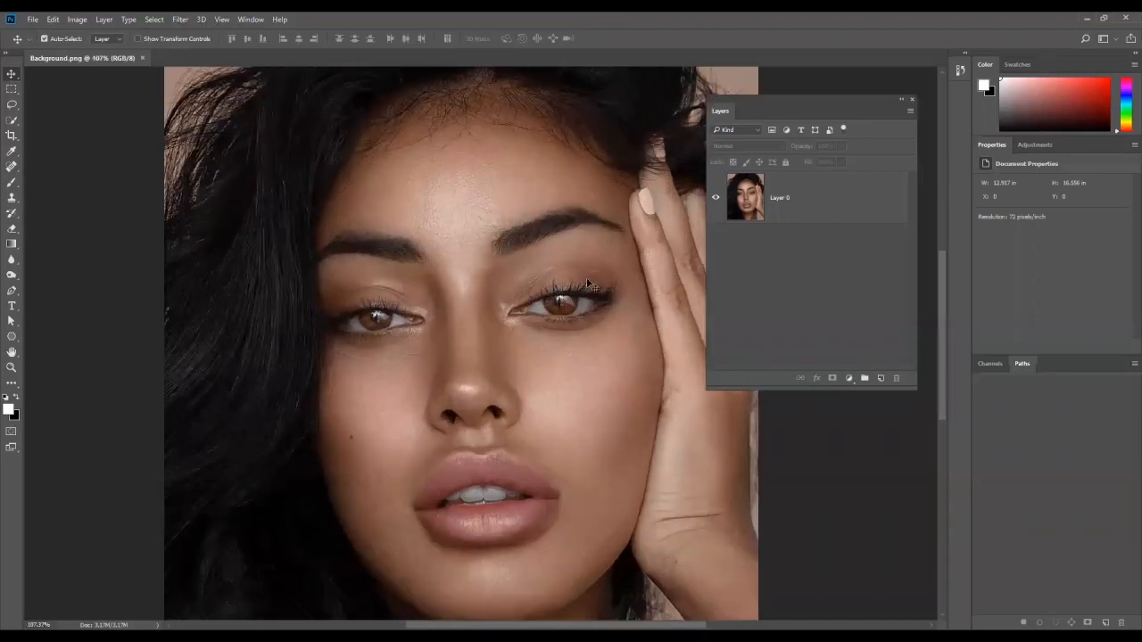
pyautogui.scroll(-2, 542, 310)
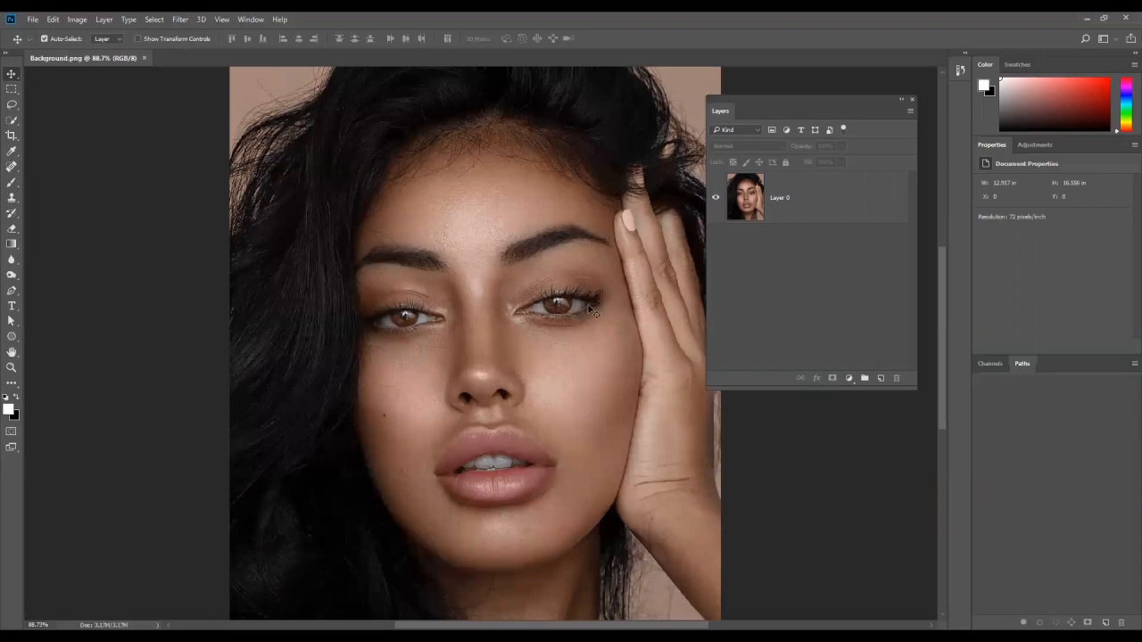
pyautogui.scroll(-2, 531, 315)
pyautogui.scroll(-2, 531, 316)
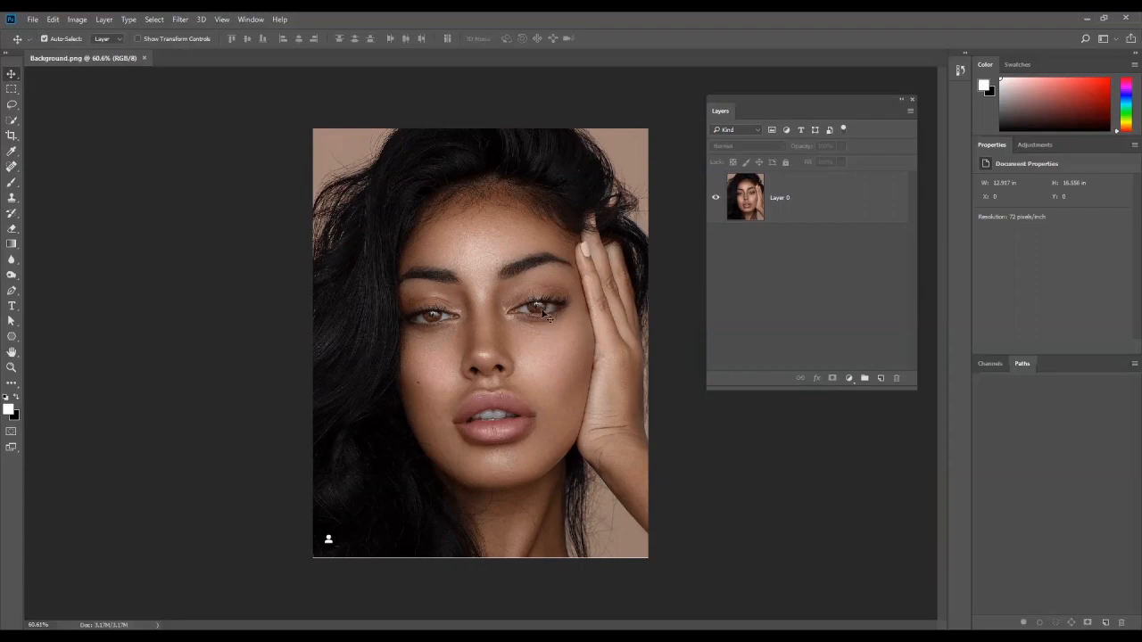
pyautogui.scroll(3, 527, 304)
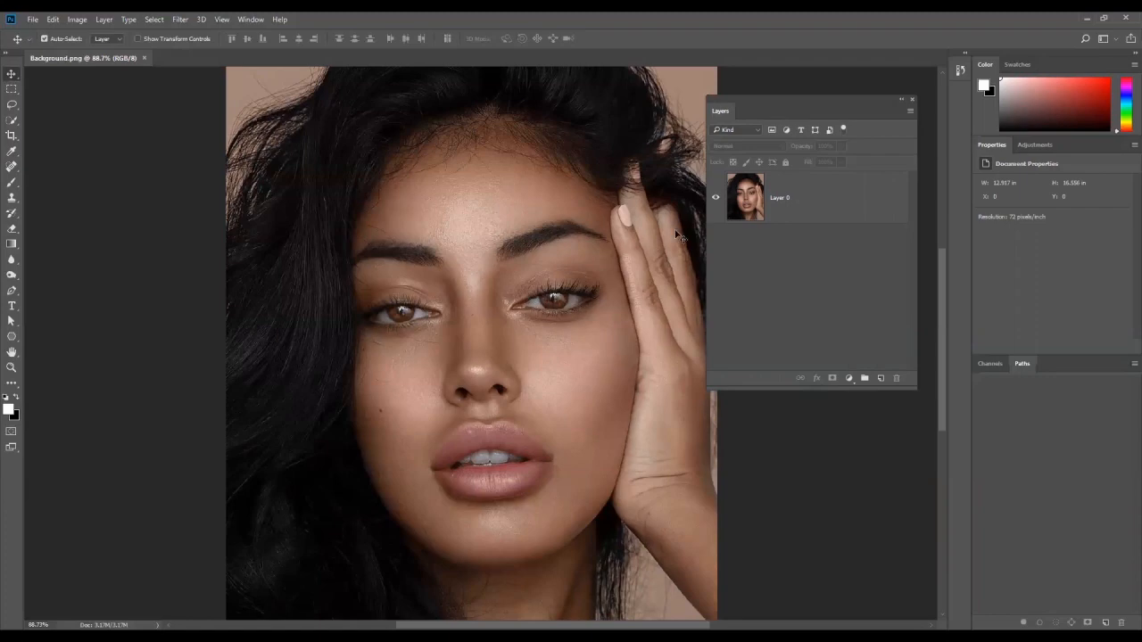
pyautogui.scroll(-2, 571, 295)
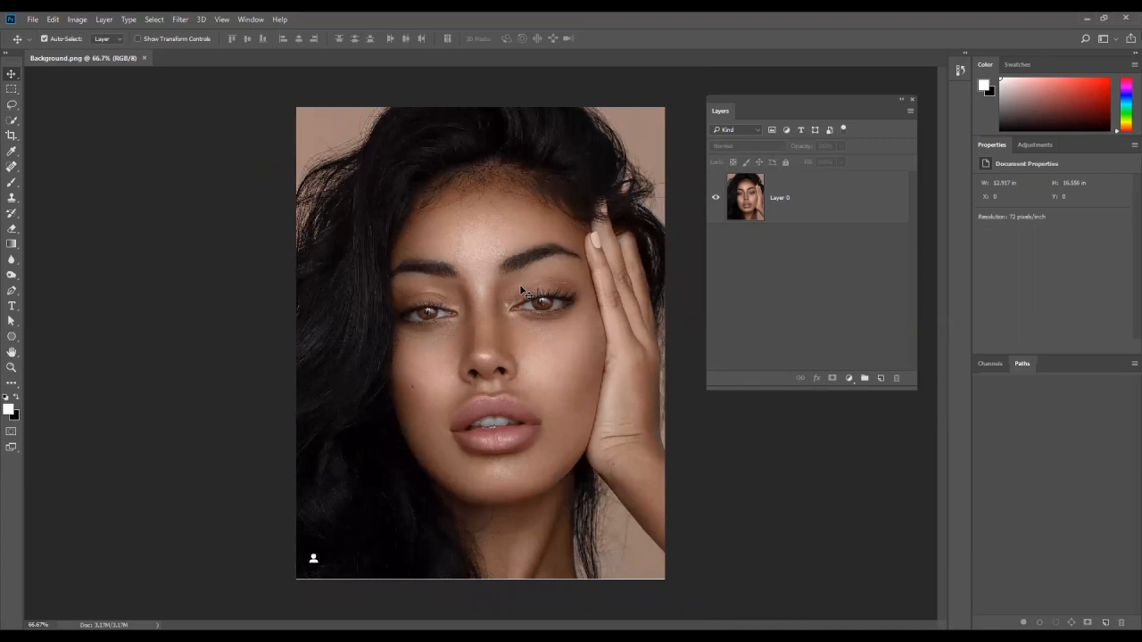
# - Duplicate Layer 0, then name the lower layer "original" and the upper copy "edit"
pyautogui.click(791, 203)
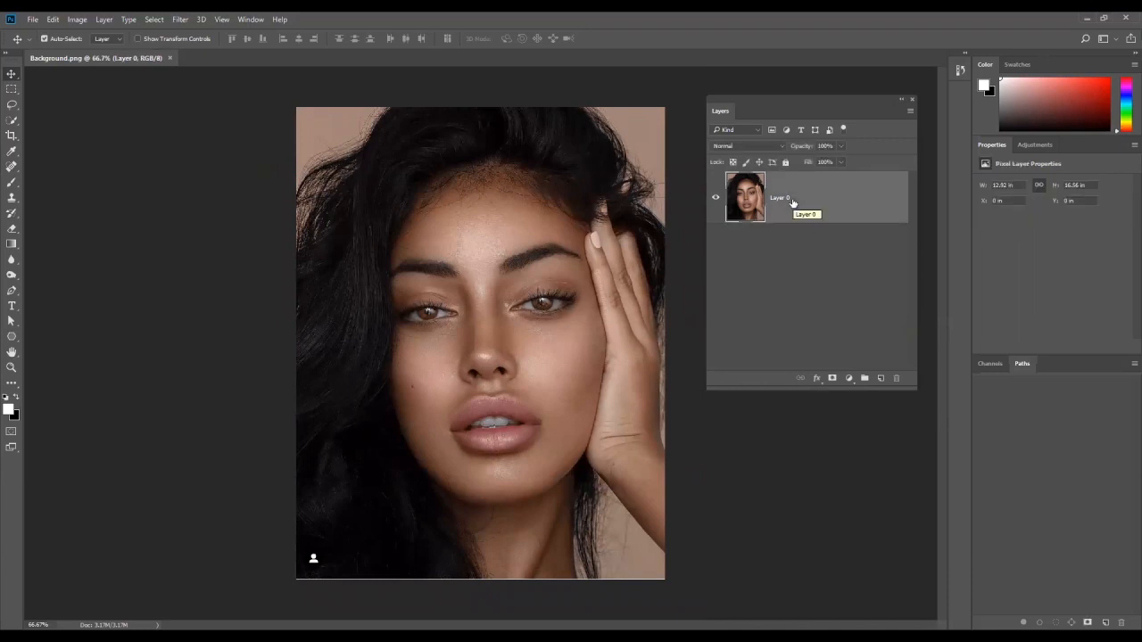
pyautogui.hotkey('ctrl', 'j')
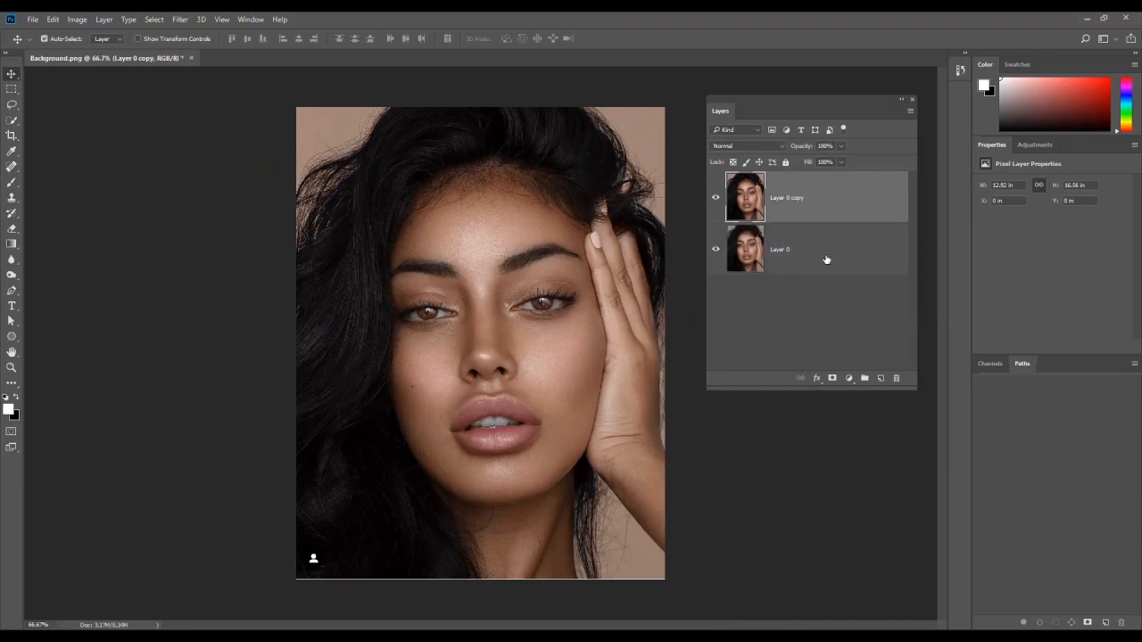
pyautogui.doubleClick(787, 253)
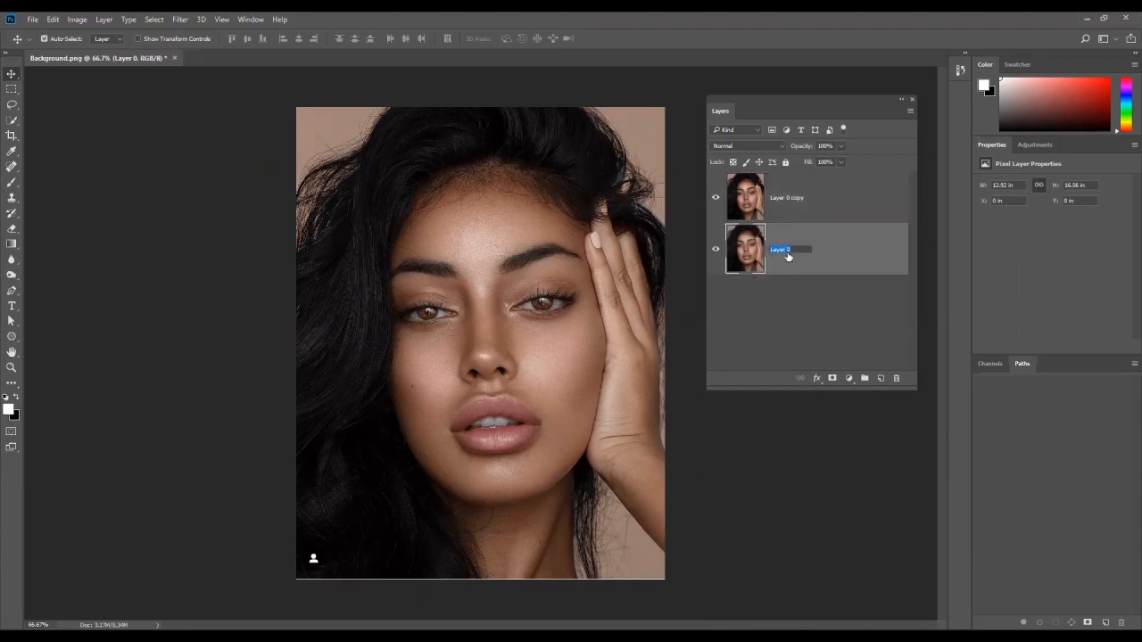
pyautogui.write('original')
pyautogui.doubleClick(798, 198)
pyautogui.write('ad')
pyautogui.write('it')
pyautogui.press('Return')
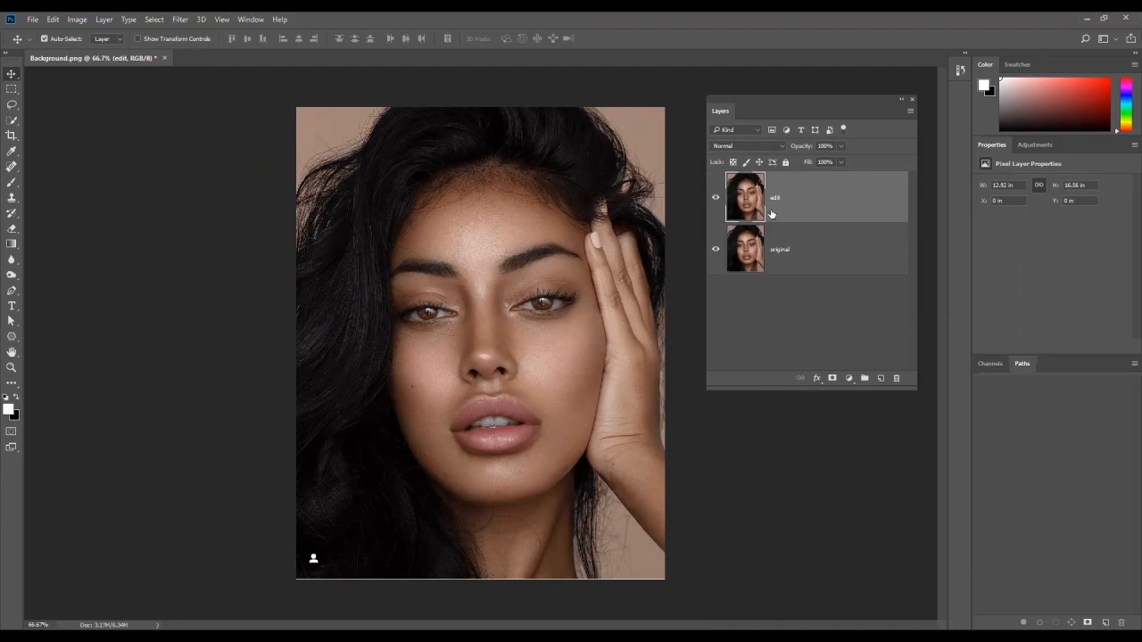
# - Start the Unsharp Mask filter on the edit layer and centre its preview on the eye nearest the hand
pyautogui.click(180, 20)
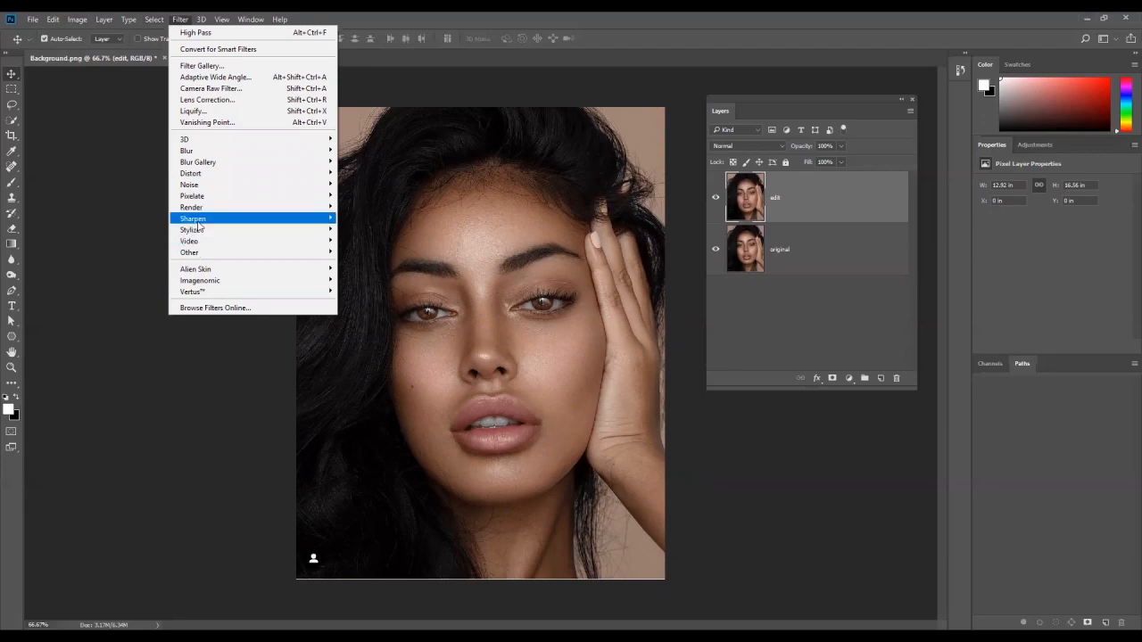
pyautogui.moveTo(205, 223)
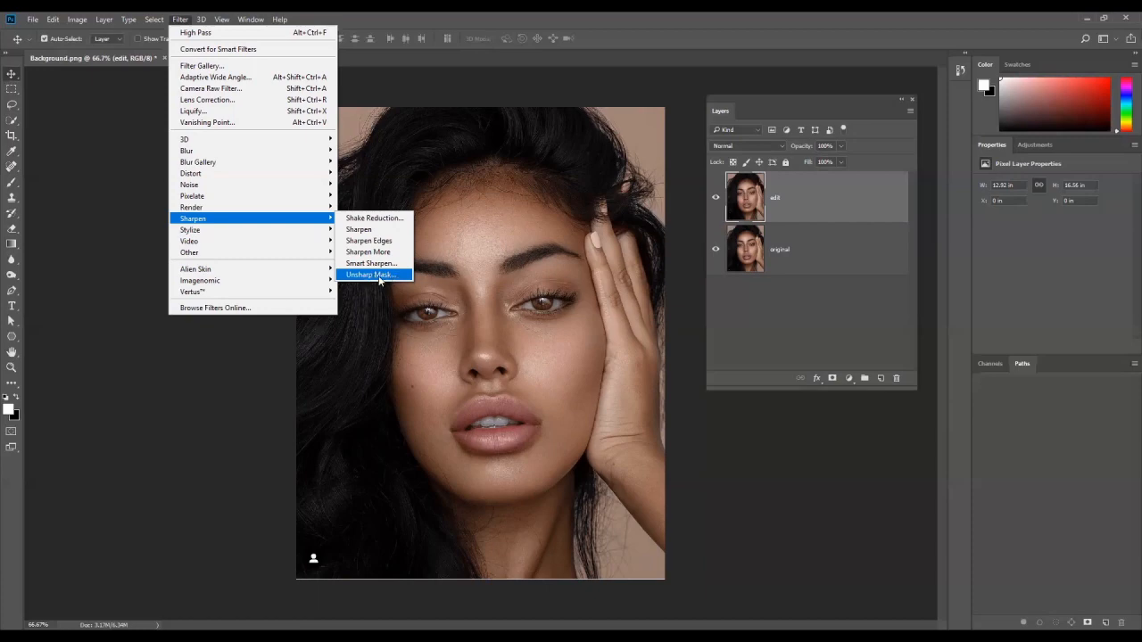
pyautogui.click(379, 276)
pyautogui.moveTo(782, 202); pyautogui.dragTo(700, 266)
pyautogui.moveTo(769, 234); pyautogui.dragTo(760, 257)
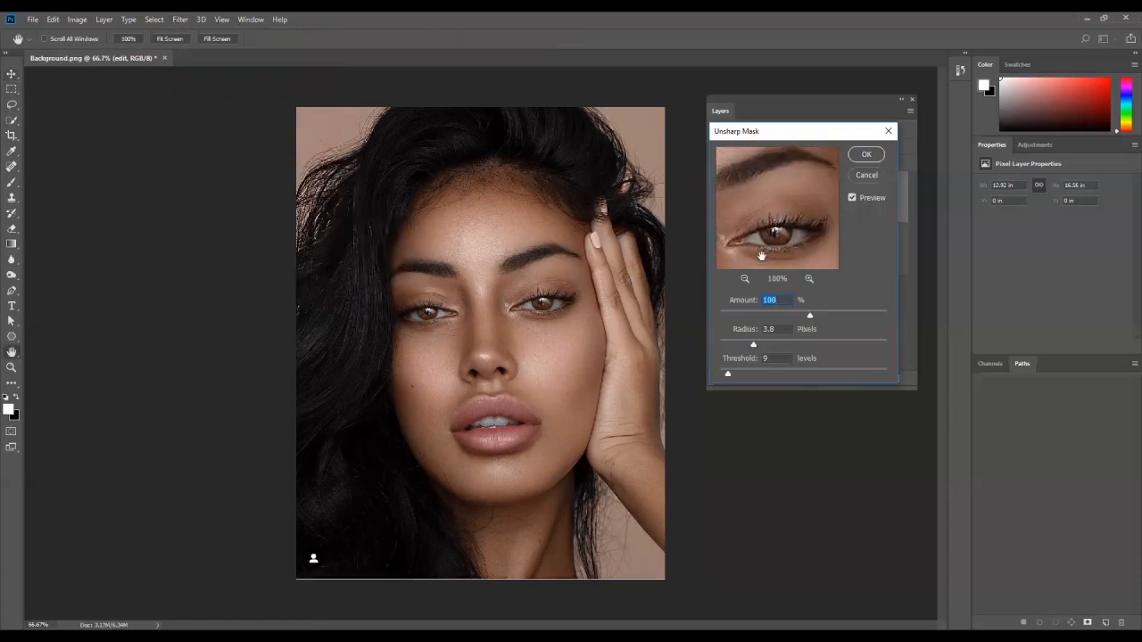
# - Set the Unsharp Mask radius to 0.1 pixels and compare the image with the preview off and on
pyautogui.moveTo(749, 343); pyautogui.dragTo(754, 343)
pyautogui.press('Tab')
pyautogui.write('0.1')
pyautogui.moveTo(775, 234); pyautogui.dragTo(777, 222)
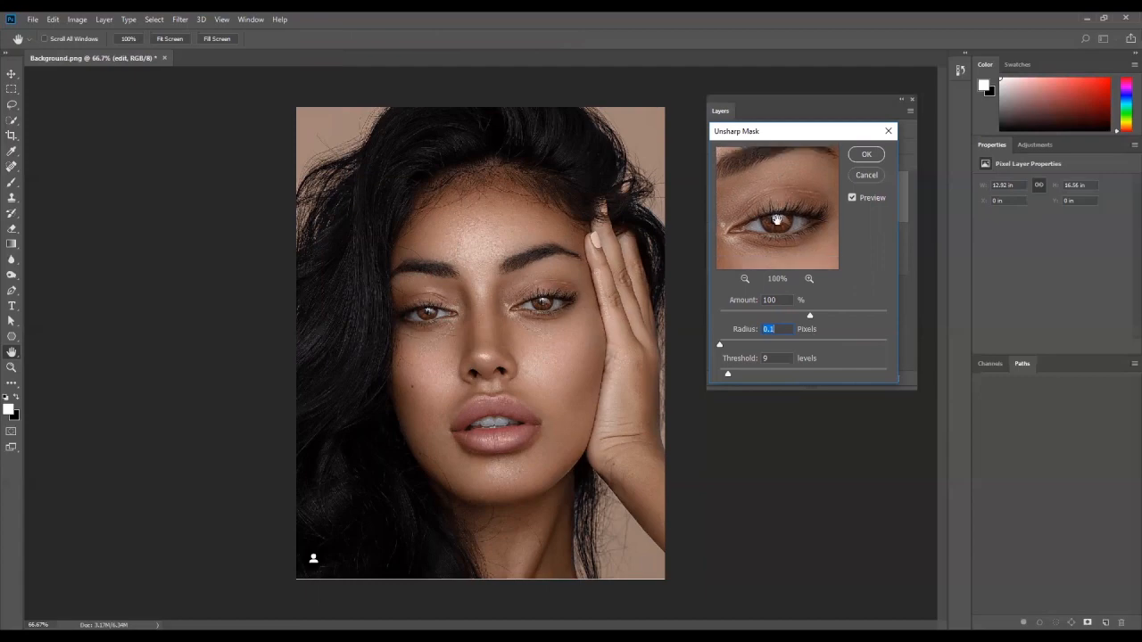
pyautogui.moveTo(809, 158); pyautogui.dragTo(805, 170)
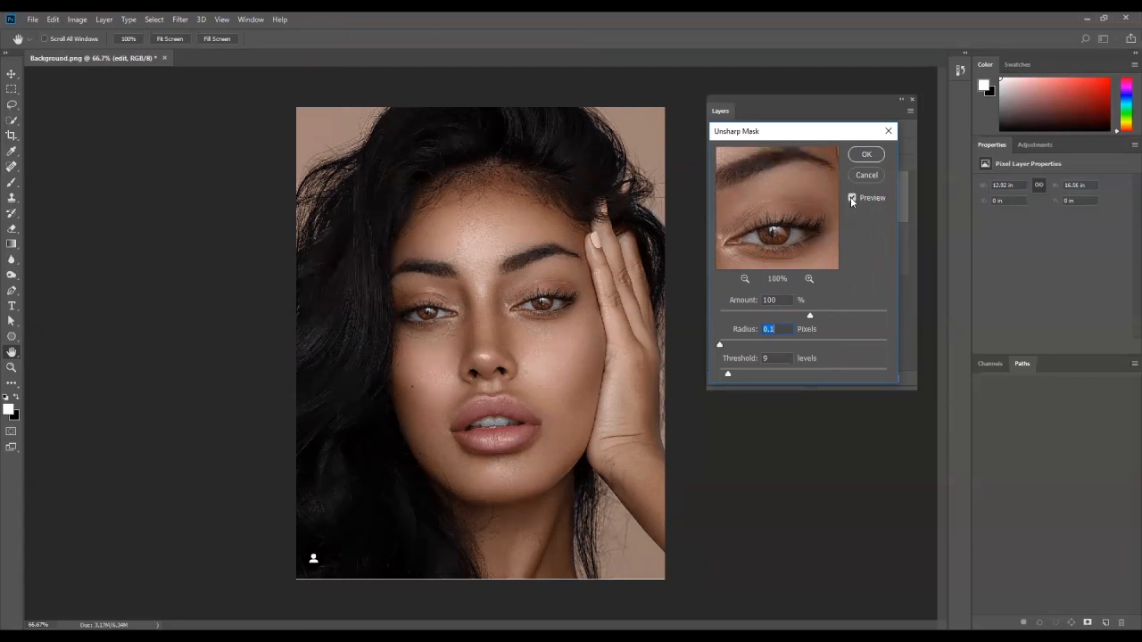
pyautogui.click(852, 199)
pyautogui.click(852, 199)
# - Try larger Unsharp Mask radius values, comparing the sharpening with the preview off and on
pyautogui.moveTo(733, 345); pyautogui.dragTo(693, 339)
pyautogui.click(852, 197)
pyautogui.click(739, 345)
pyautogui.moveTo(742, 346); pyautogui.dragTo(743, 347)
pyautogui.moveTo(747, 346); pyautogui.dragTo(749, 345)
pyautogui.click(855, 198)
pyautogui.click(853, 197)
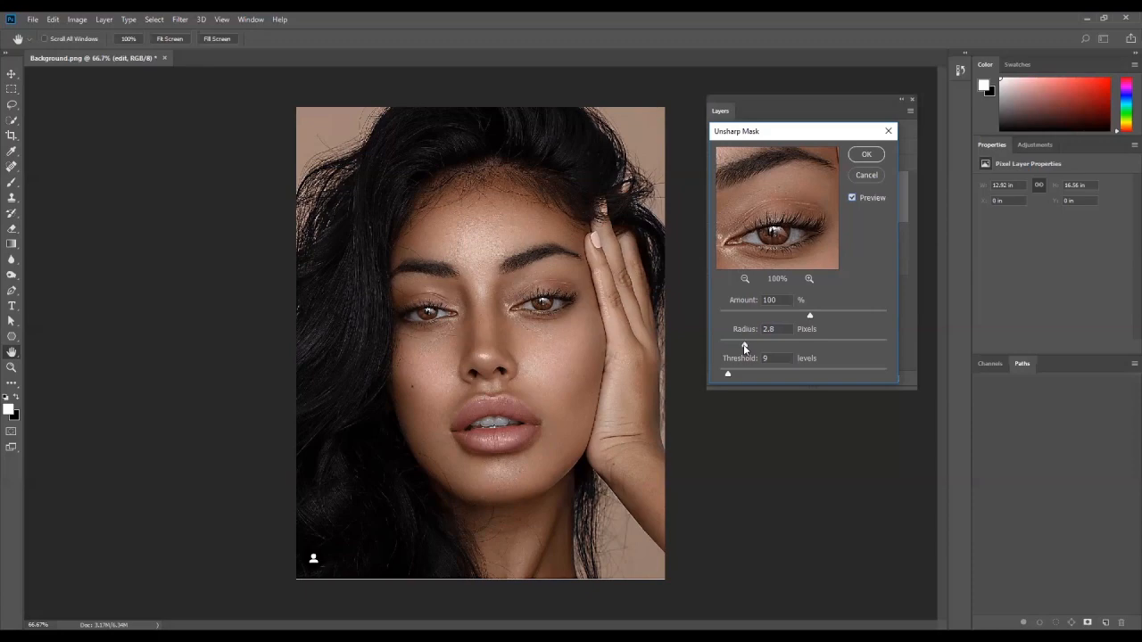
# - Test lower and higher radius values, settle on 3.3 pixels, and apply the Unsharp Mask to the edit layer
pyautogui.moveTo(747, 347); pyautogui.dragTo(740, 348)
pyautogui.click(719, 346)
pyautogui.moveTo(721, 346); pyautogui.dragTo(734, 345)
pyautogui.moveTo(732, 344); pyautogui.dragTo(734, 345)
pyautogui.moveTo(737, 345); pyautogui.dragTo(743, 342)
pyautogui.moveTo(755, 344); pyautogui.dragTo(758, 344)
pyautogui.moveTo(756, 346); pyautogui.dragTo(748, 345)
pyautogui.moveTo(780, 199); pyautogui.dragTo(785, 188)
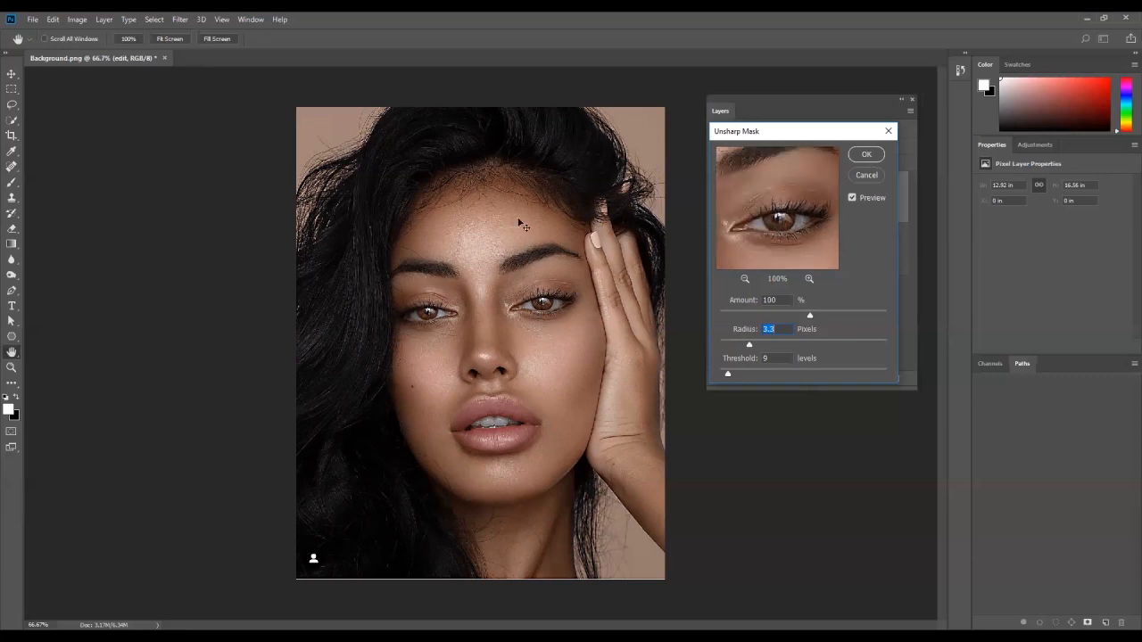
pyautogui.press('Return')
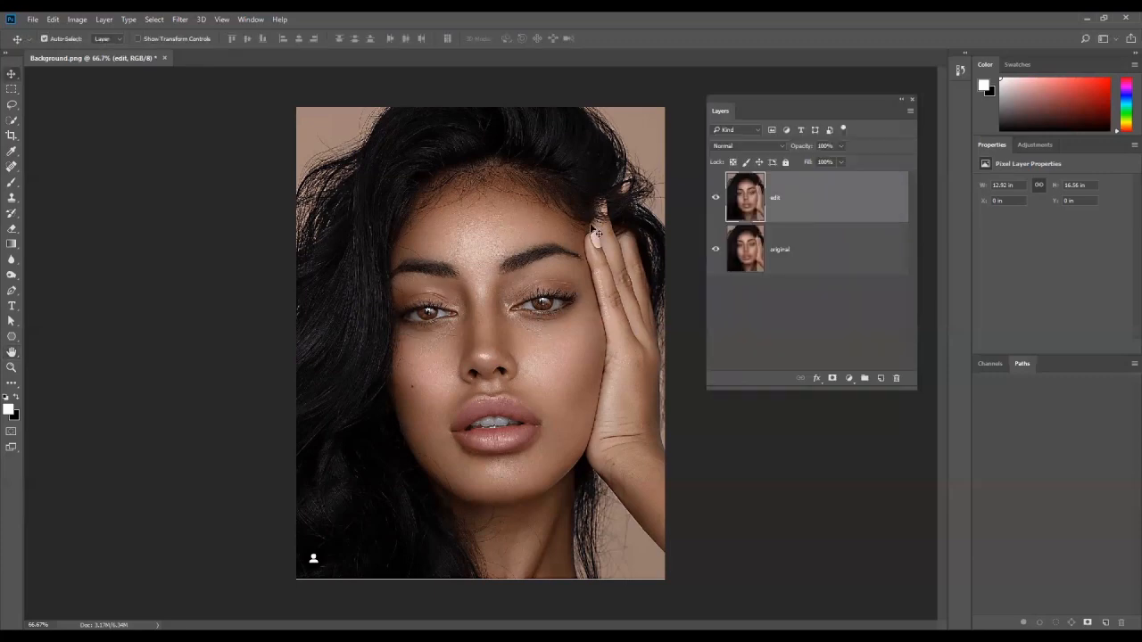
# - Hide and show the edit layer to compare the sharpened portrait with the original
pyautogui.click(713, 200)
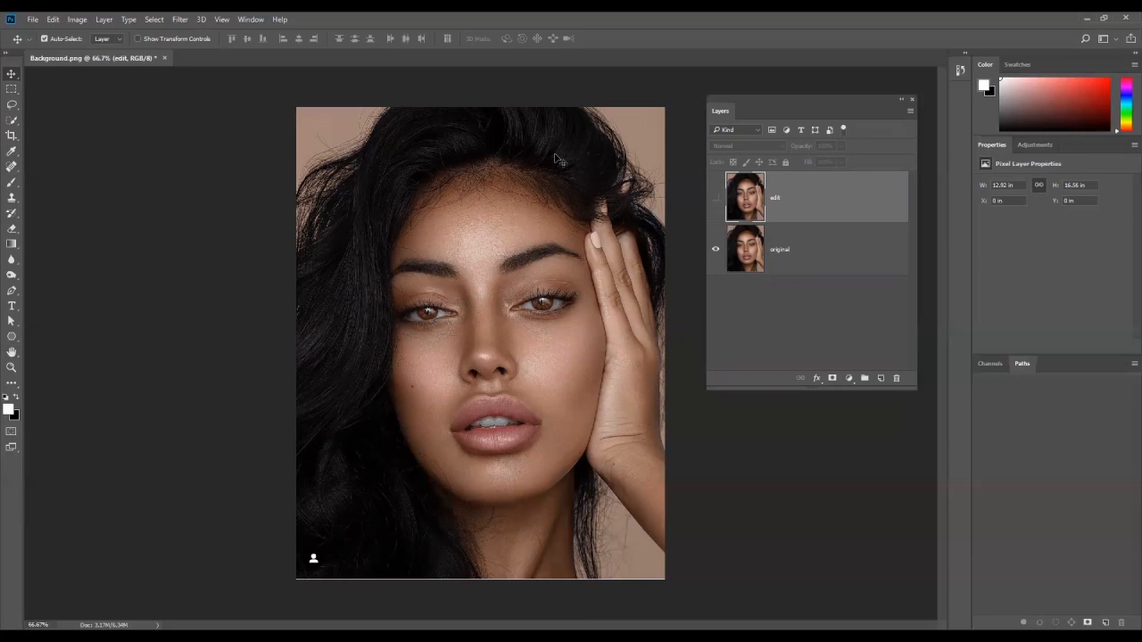
pyautogui.click(182, 20)
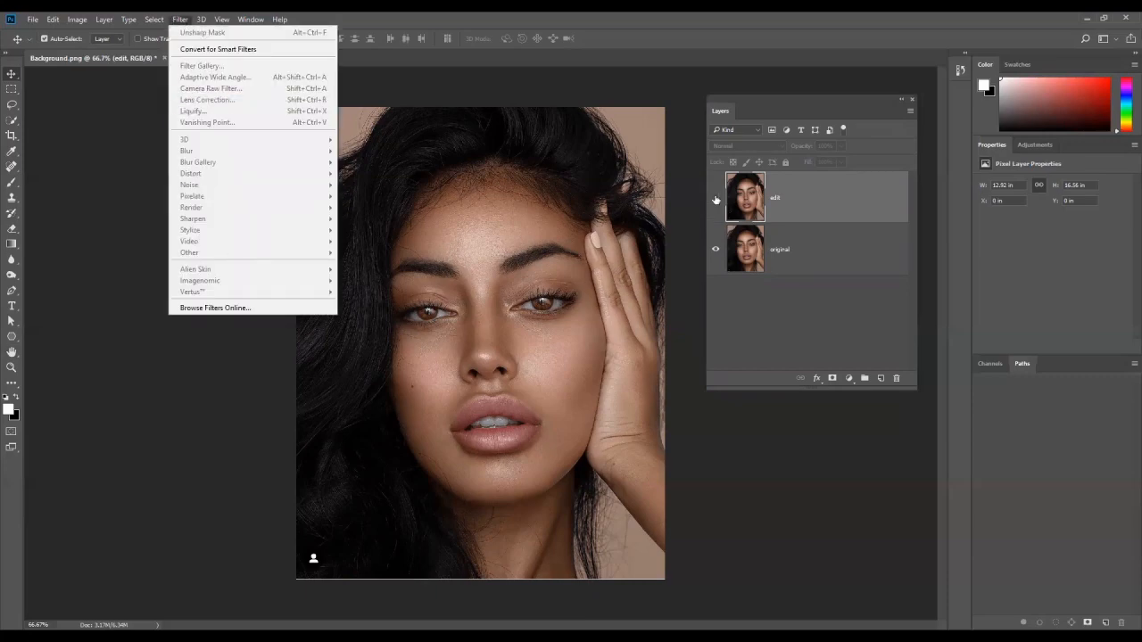
pyautogui.click(574, 327)
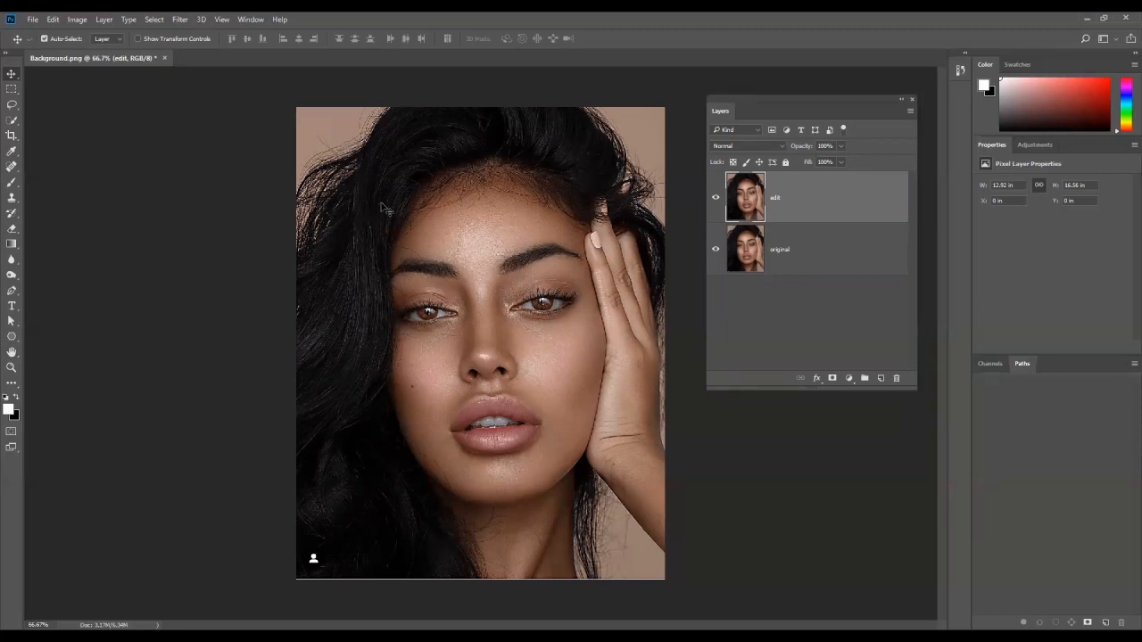
# - Move the edit layer around the canvas to compare it with the original layer beneath
pyautogui.moveTo(426, 217); pyautogui.dragTo(536, 235)
pyautogui.moveTo(504, 304); pyautogui.dragTo(449, 325)
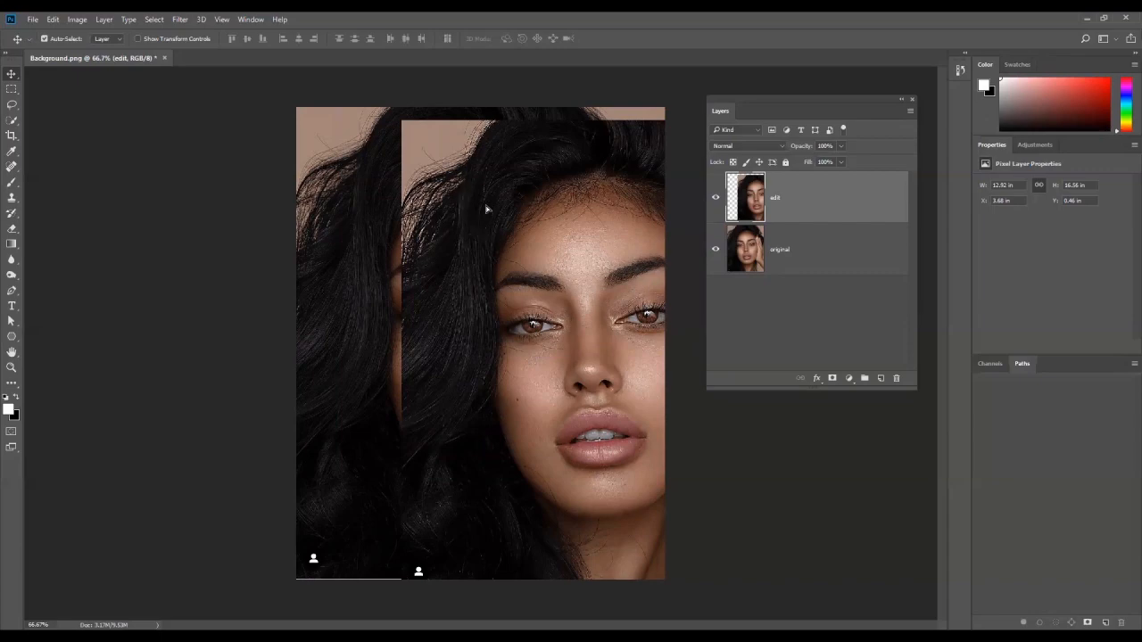
pyautogui.moveTo(413, 252); pyautogui.dragTo(330, 290)
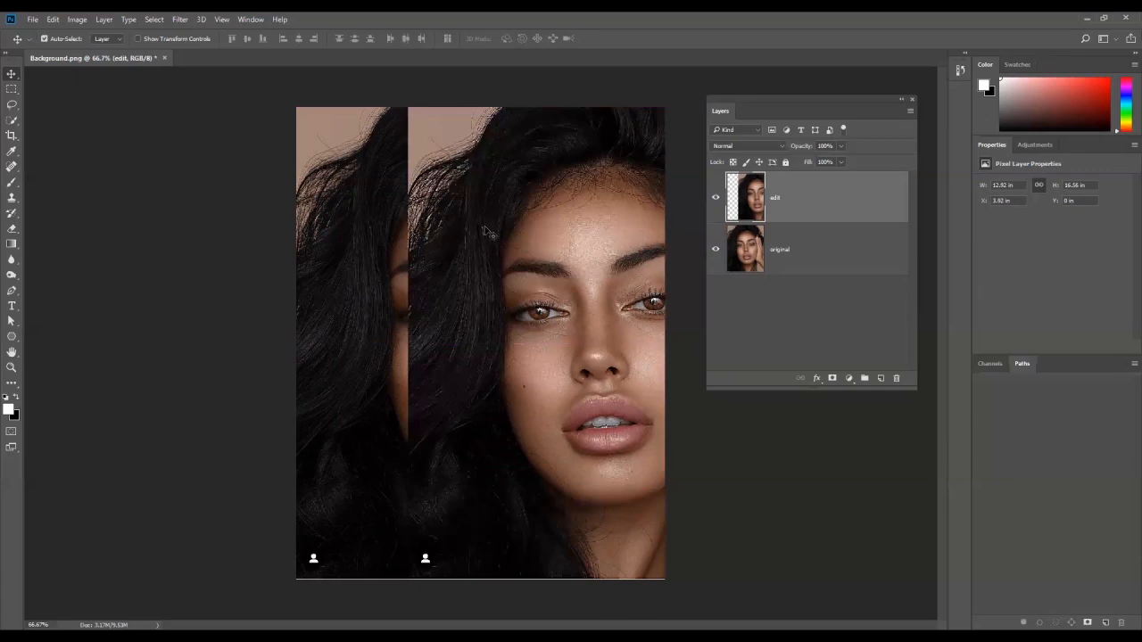
pyautogui.moveTo(487, 230); pyautogui.dragTo(386, 458)
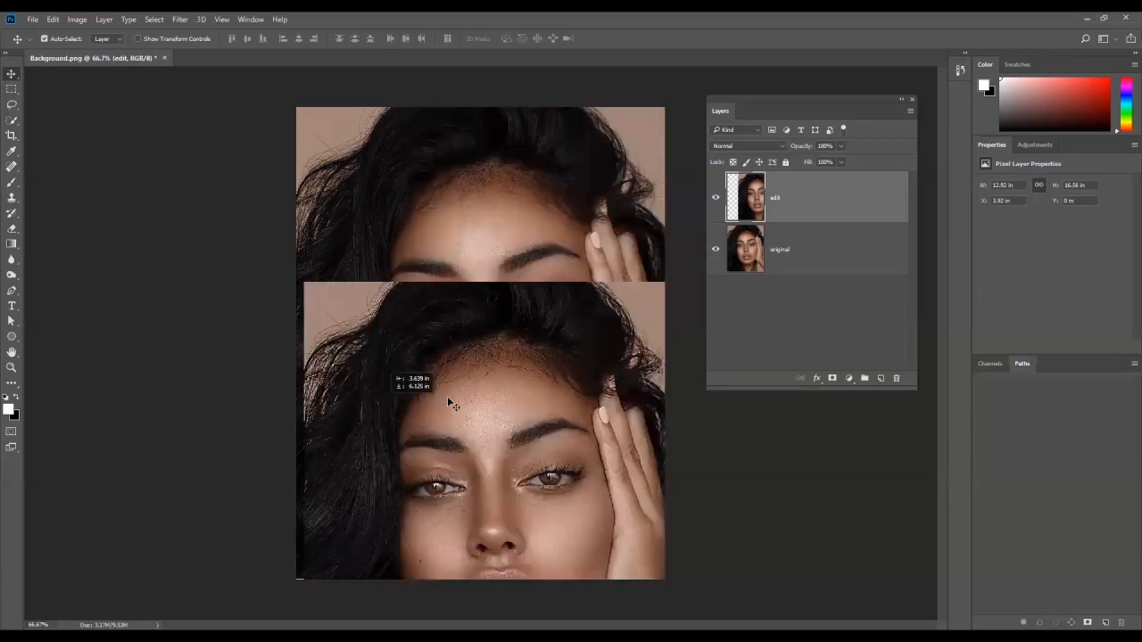
pyautogui.moveTo(528, 249); pyautogui.dragTo(538, 186)
pyautogui.moveTo(548, 278); pyautogui.dragTo(544, 221)
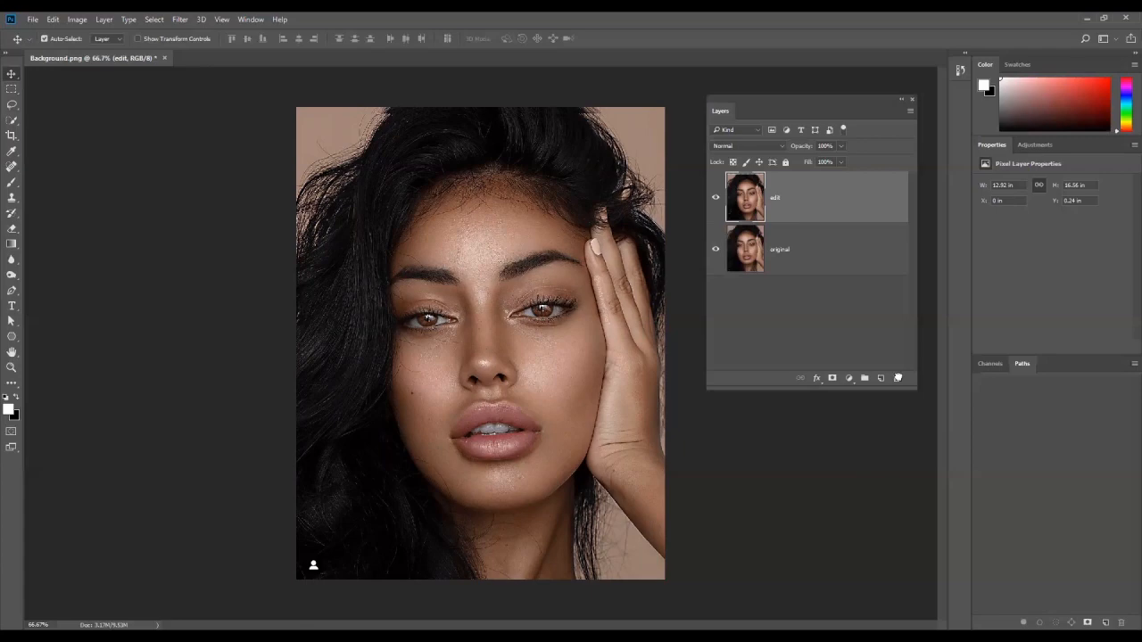
# - Replace the edit layer with a fresh duplicate of the original layer named "filter"
pyautogui.moveTo(816, 209); pyautogui.dragTo(881, 378)
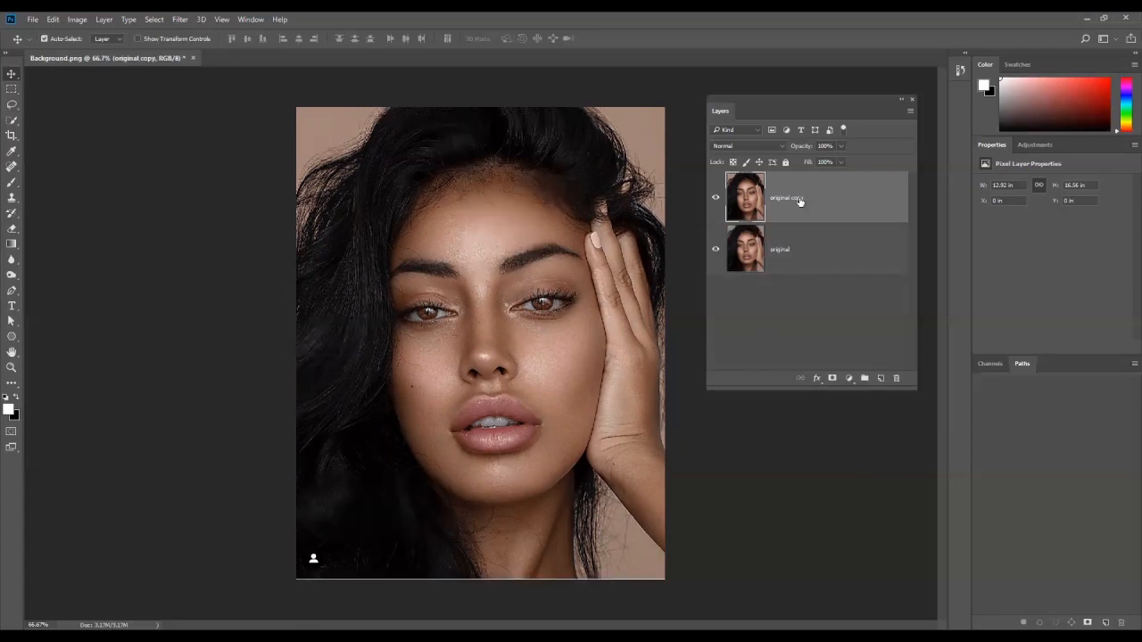
pyautogui.doubleClick(799, 200)
pyautogui.write('filter')
pyautogui.click(473, 248)
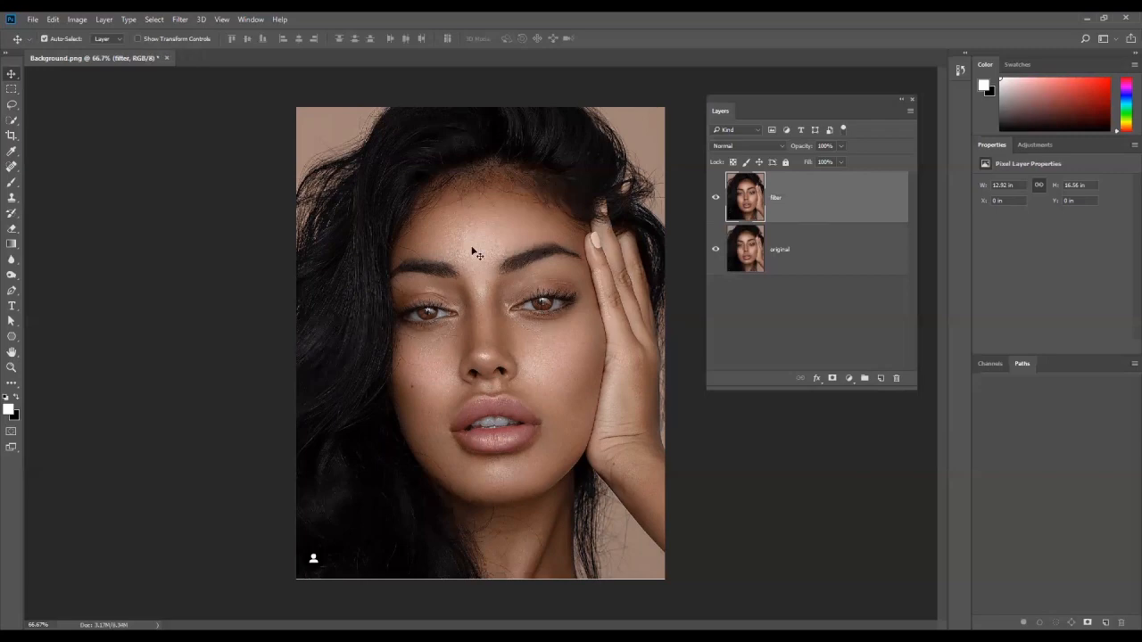
# - Apply Unsharp Mask to the filter layer with amount 100%, radius 3.3 pixels and threshold 9 levels
pyautogui.click(178, 22)
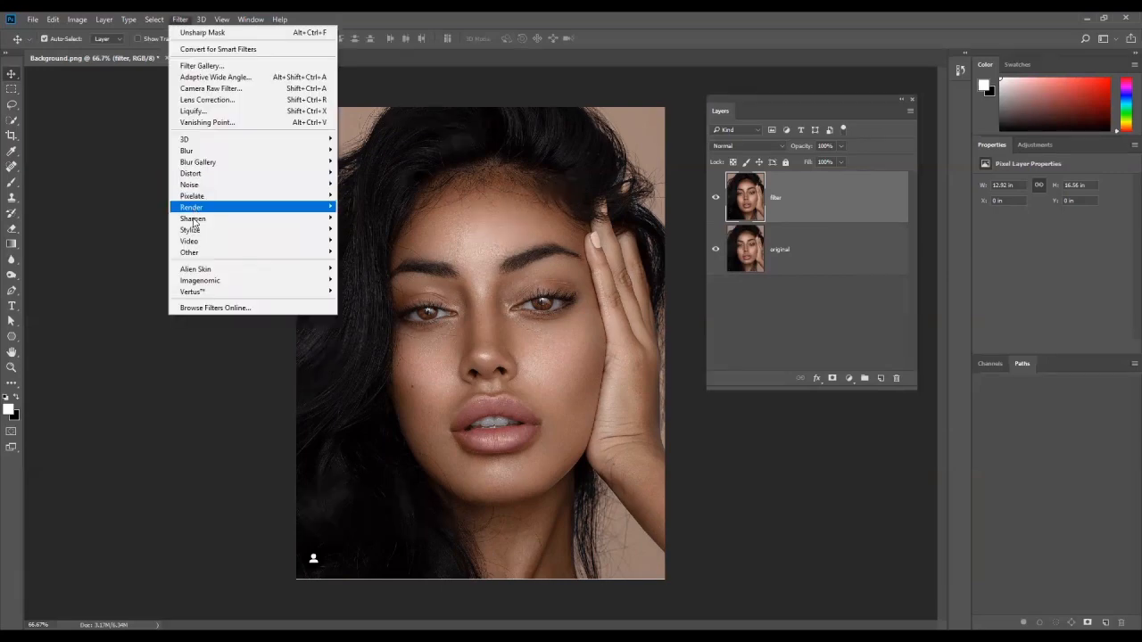
pyautogui.moveTo(194, 220)
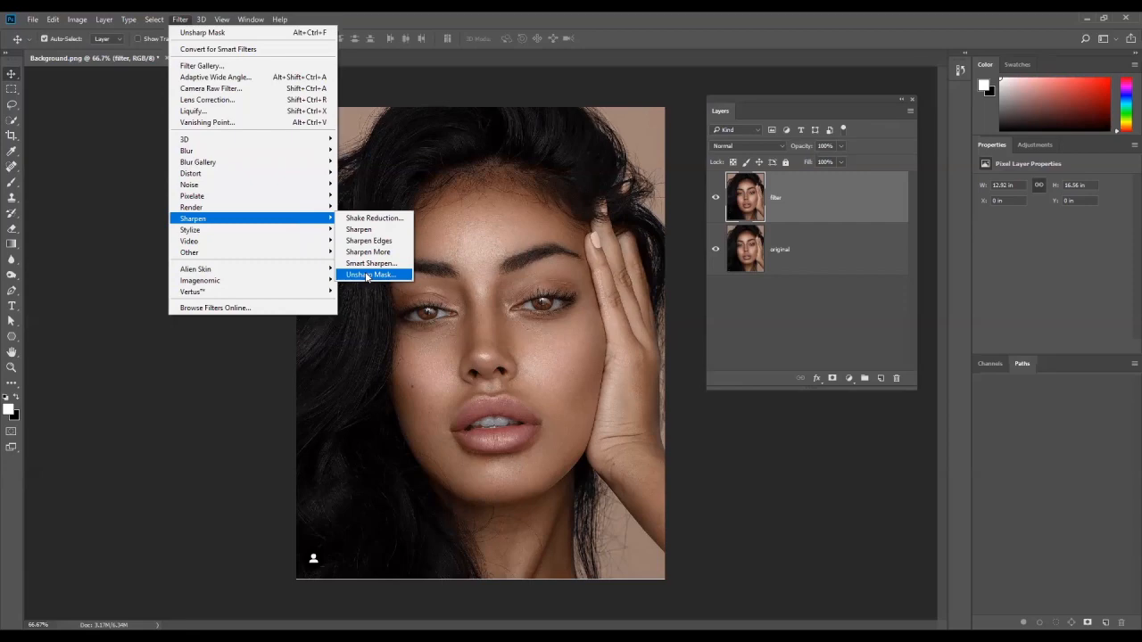
pyautogui.click(366, 275)
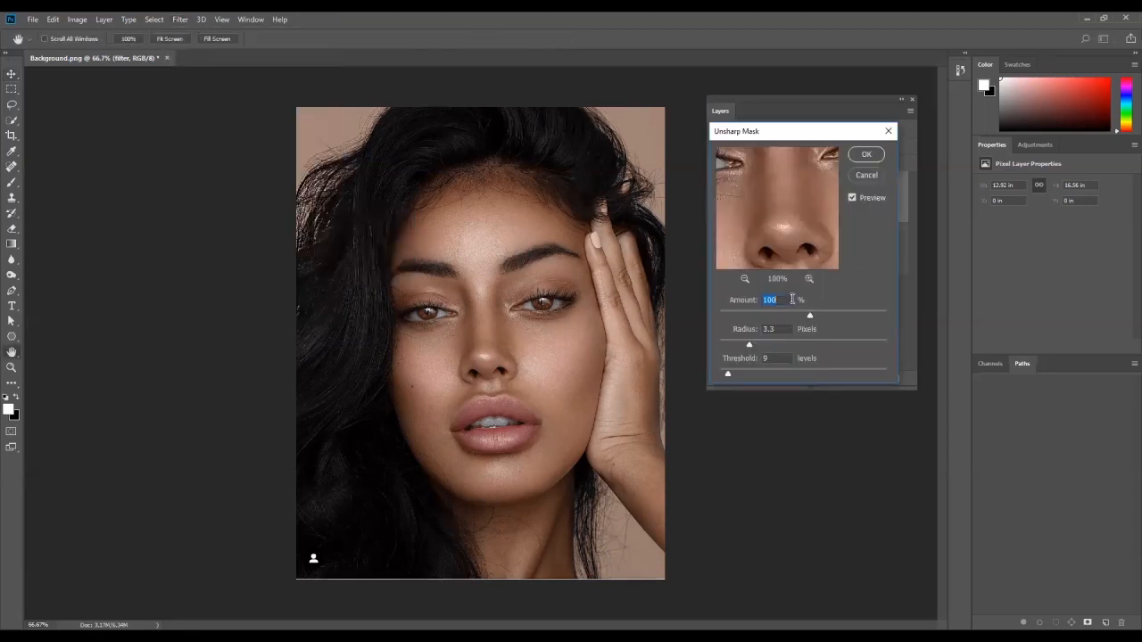
pyautogui.moveTo(717, 253); pyautogui.dragTo(778, 205)
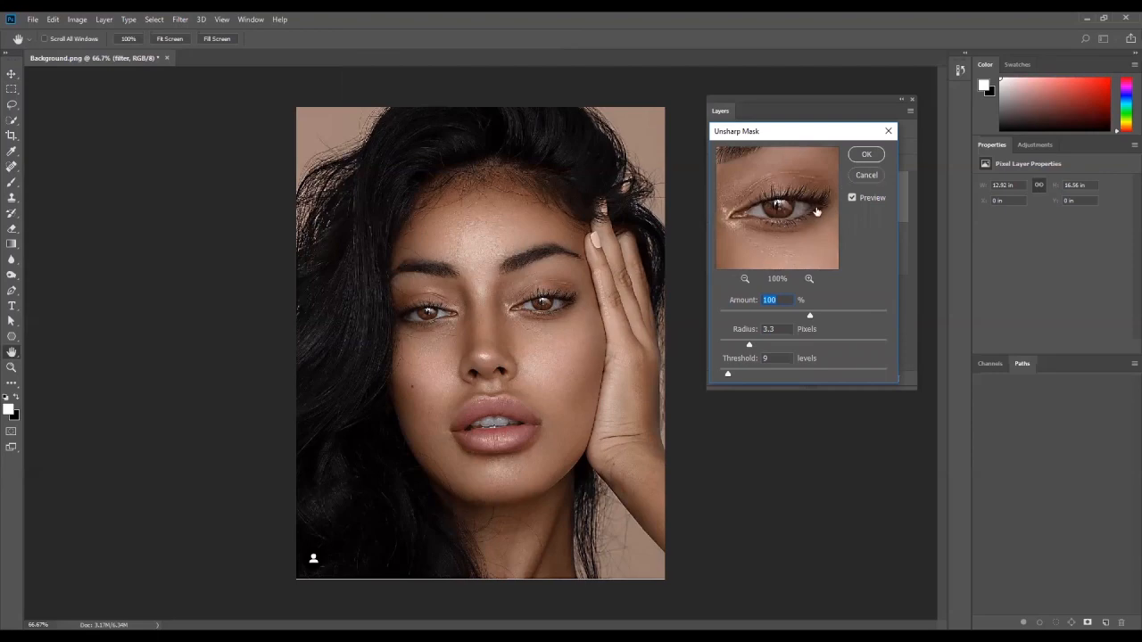
pyautogui.press('Return')
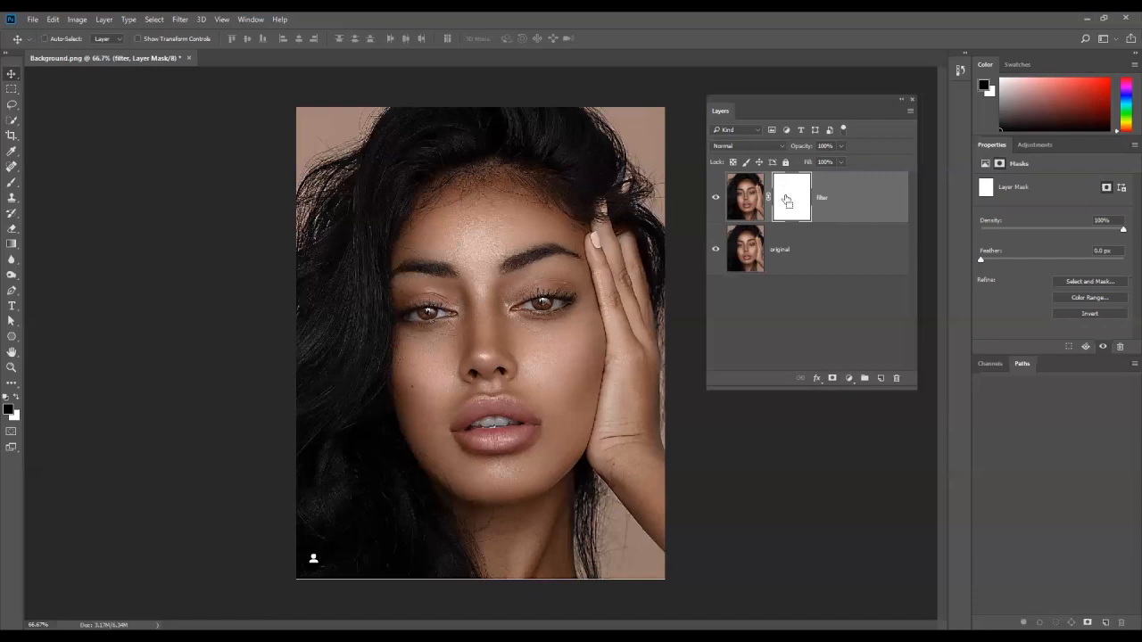
# - Add an inverted, black layer mask to the filter layer and brush white over the eye nearest the hand to reveal the sharpening
pyautogui.hotkey('ctrl', 'i')
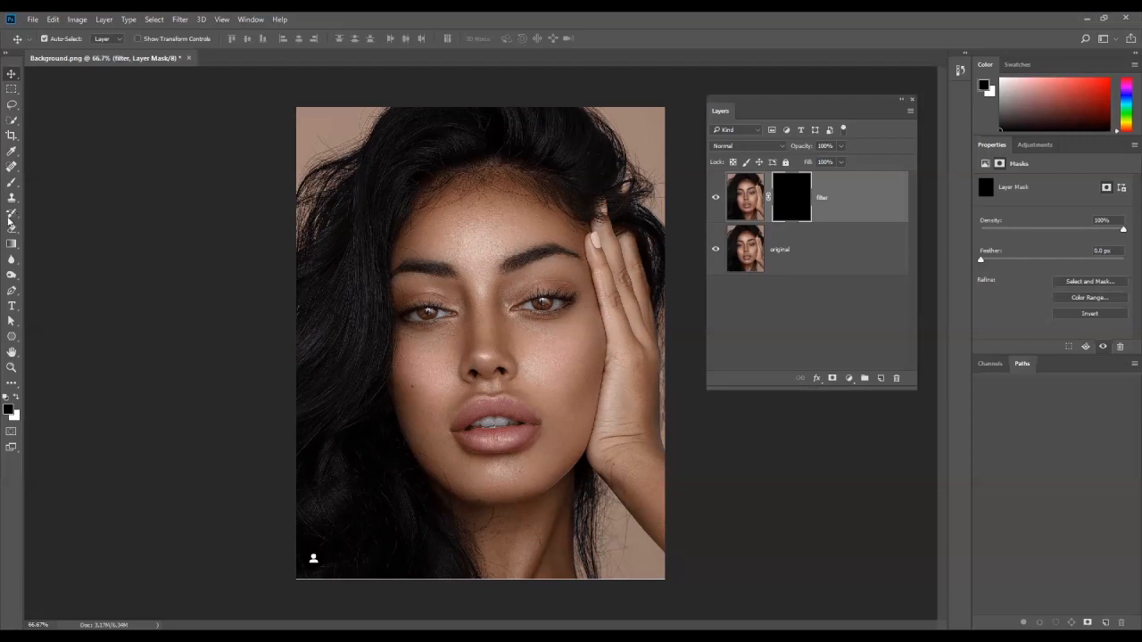
pyautogui.click(11, 184)
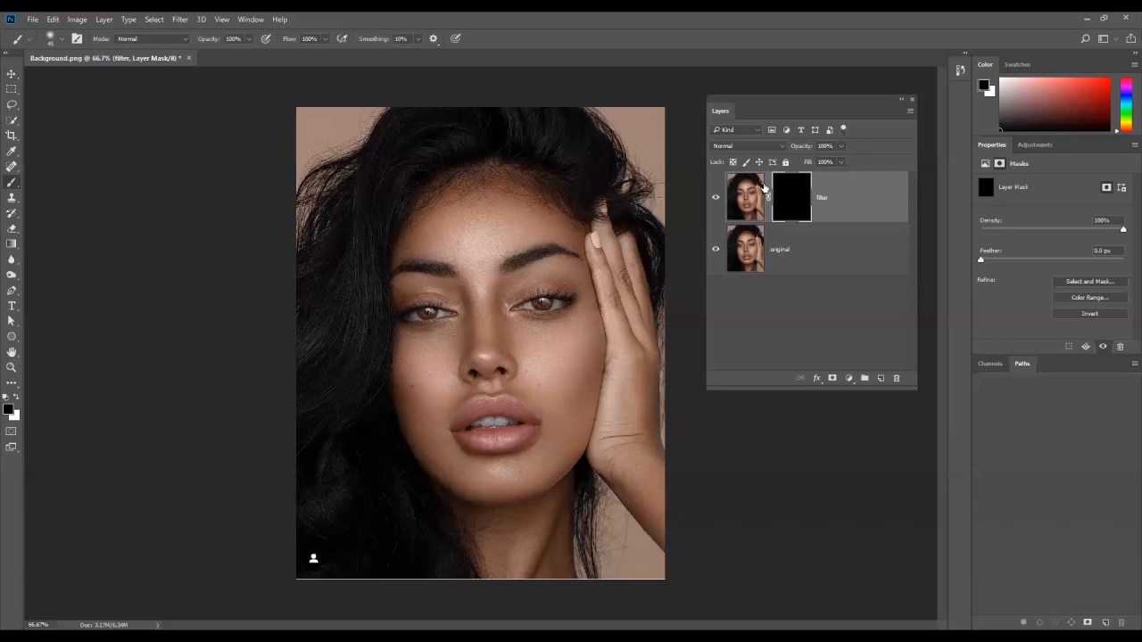
pyautogui.press('x')
pyautogui.moveTo(564, 302); pyautogui.dragTo(517, 303)
pyautogui.scroll(2, 545, 305)
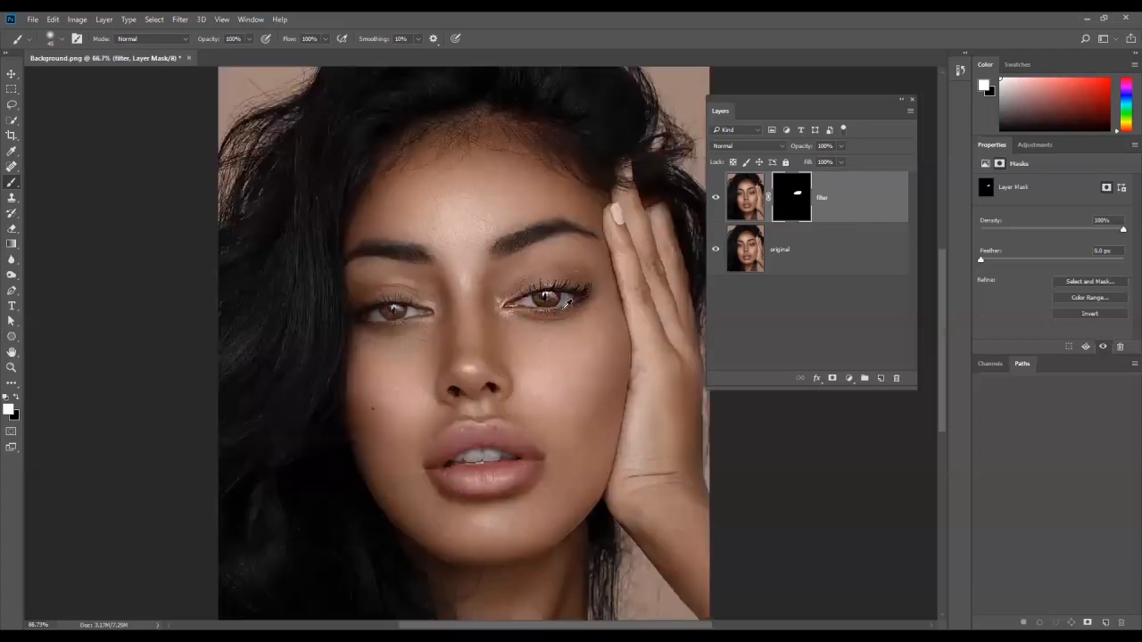
# - Brush white on the filter layer's mask over the other eye, and over both eyebrows with the brush reduced to 30 pixels
pyautogui.scroll(1, 561, 307)
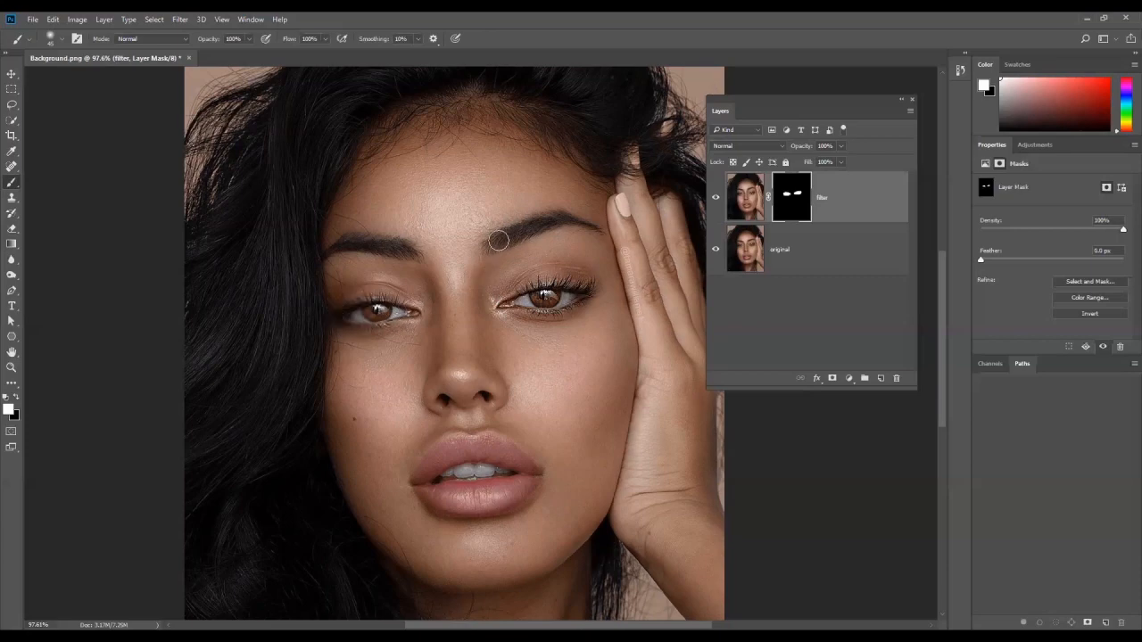
pyautogui.press('[')
pyautogui.press('[')
pyautogui.press('[')
pyautogui.moveTo(490, 245); pyautogui.dragTo(514, 234)
pyautogui.click(15, 397)
pyautogui.press('x')
# - Hide and show the filter layer to compare the sharpened eyes and eyebrows with the original
pyautogui.scroll(-2, 526, 316)
pyautogui.scroll(-3, 516, 294)
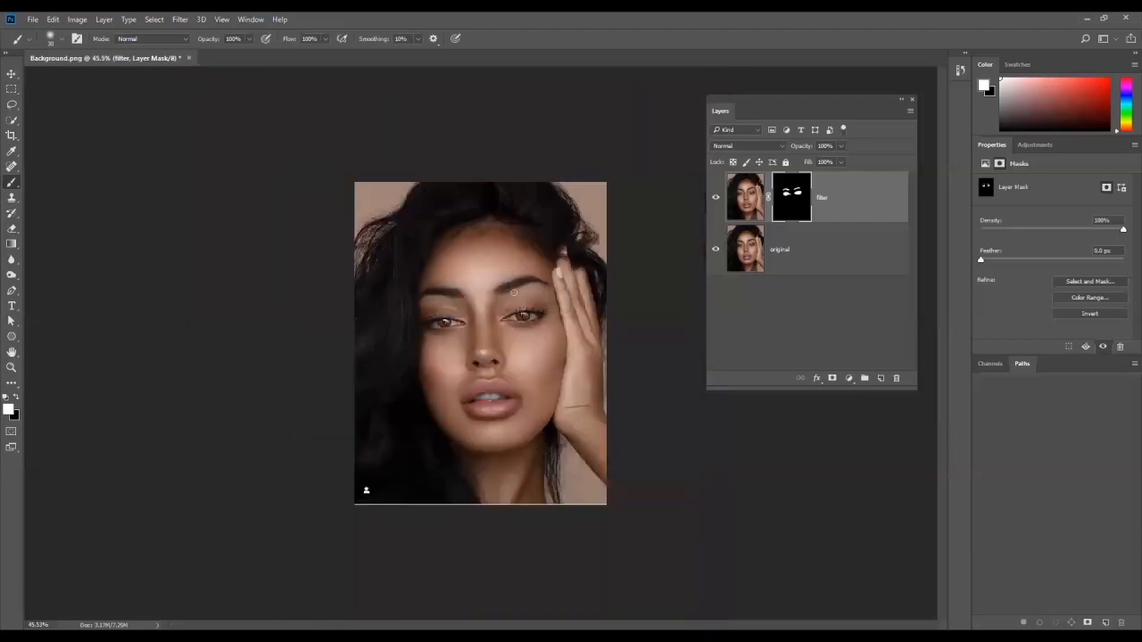
pyautogui.scroll(1, 521, 332)
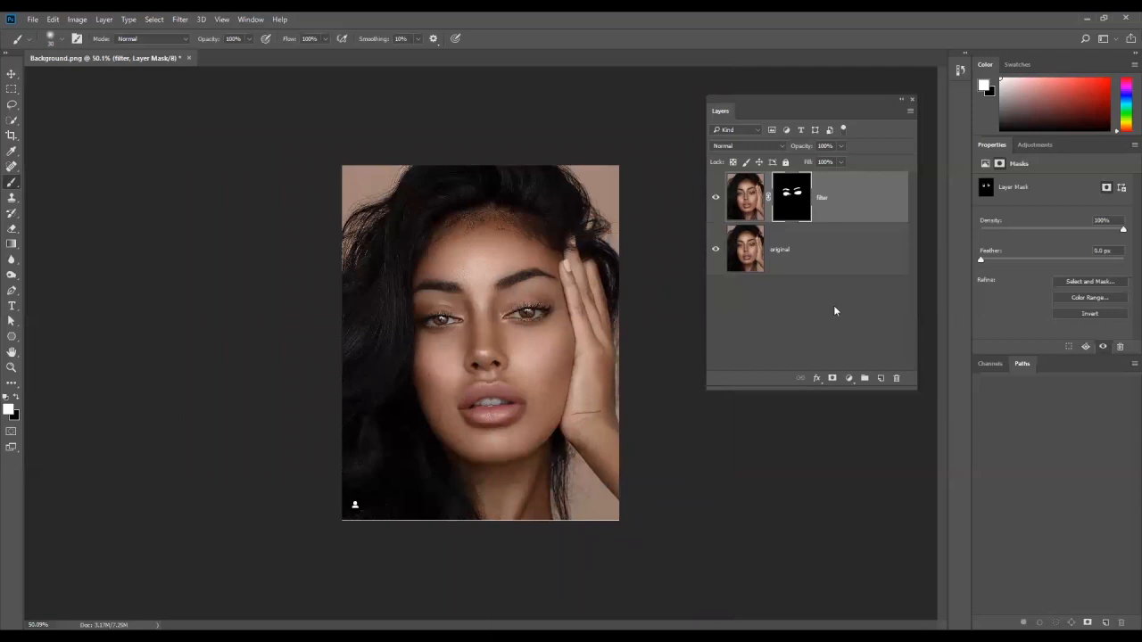
pyautogui.click(715, 197)
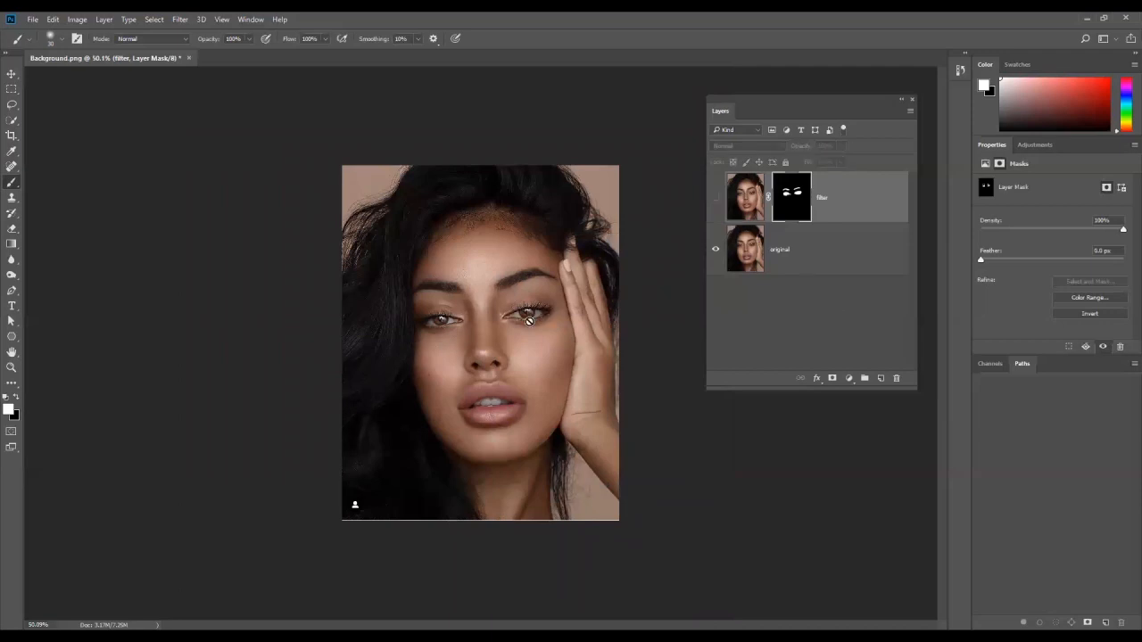
pyautogui.click(715, 200)
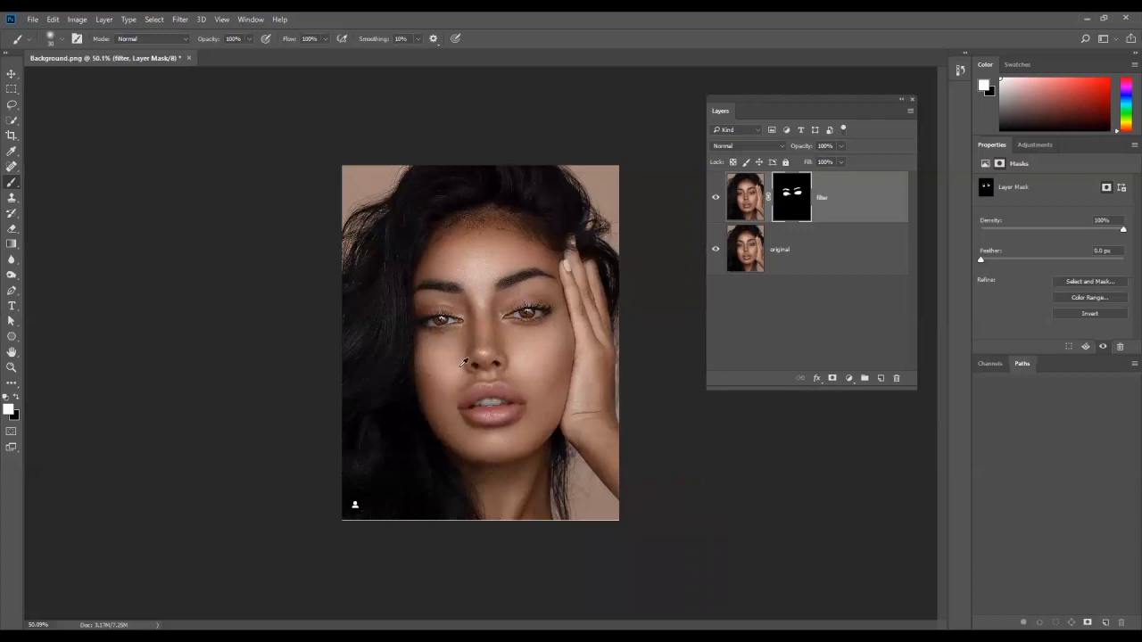
# - Brush white on the filter layer's mask over the upper and lower lips to reveal their sharpening
pyautogui.scroll(3, 488, 407)
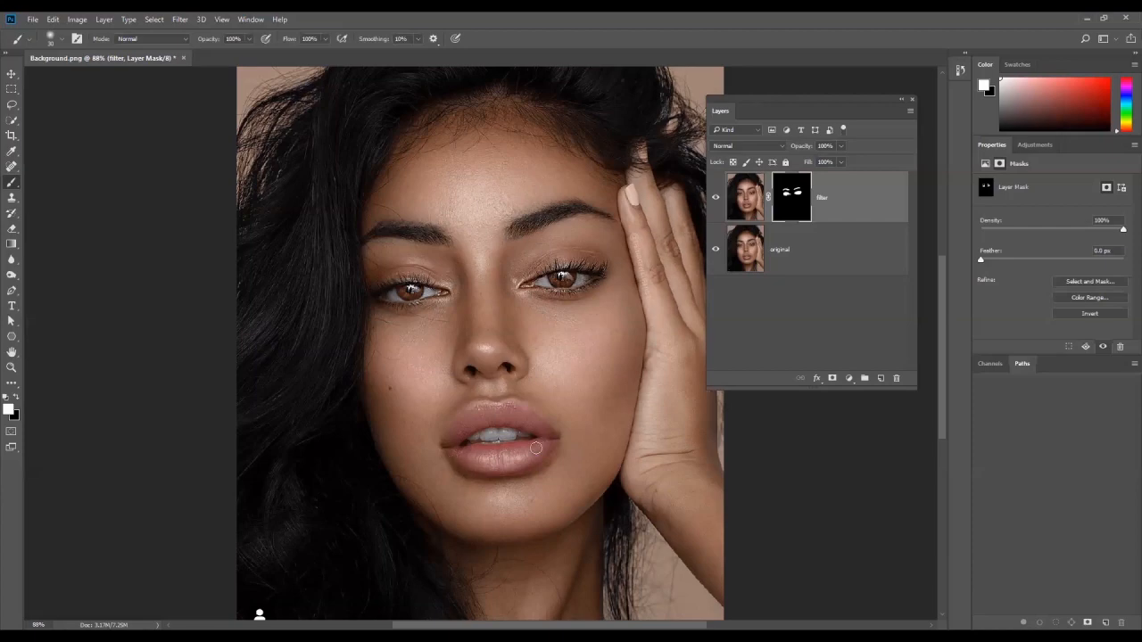
pyautogui.scroll(-2, 585, 390)
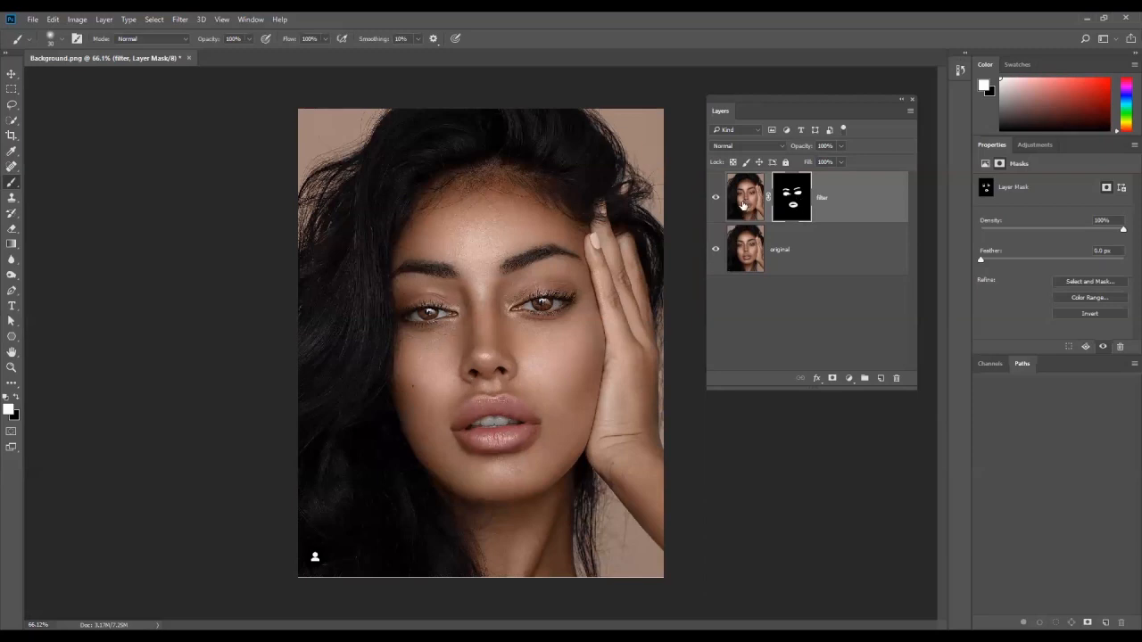
# - Hide the original layer to inspect the areas revealed by the mask, and show it again to view the whole portrait
pyautogui.click(715, 248)
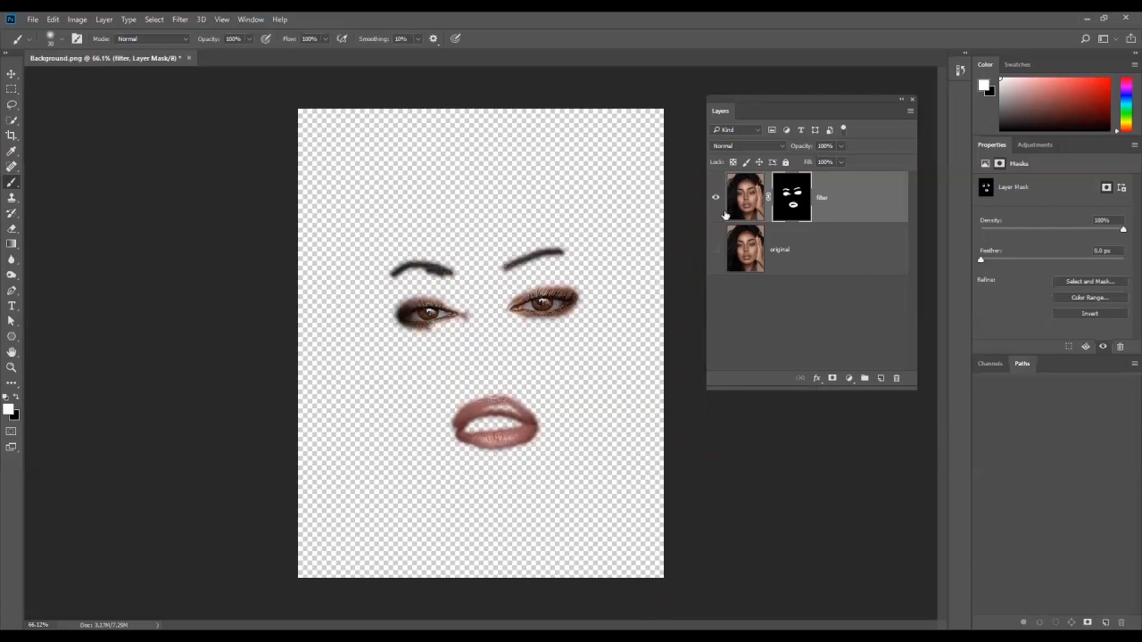
pyautogui.click(716, 252)
pyautogui.scroll(-2, 548, 388)
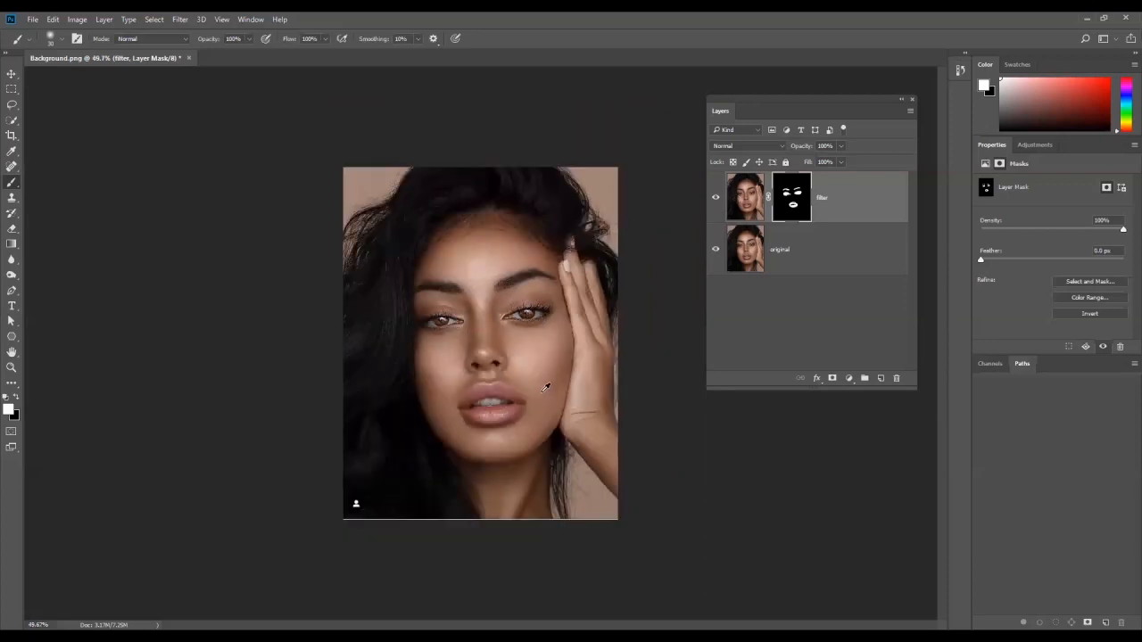
pyautogui.scroll(-1, 546, 387)
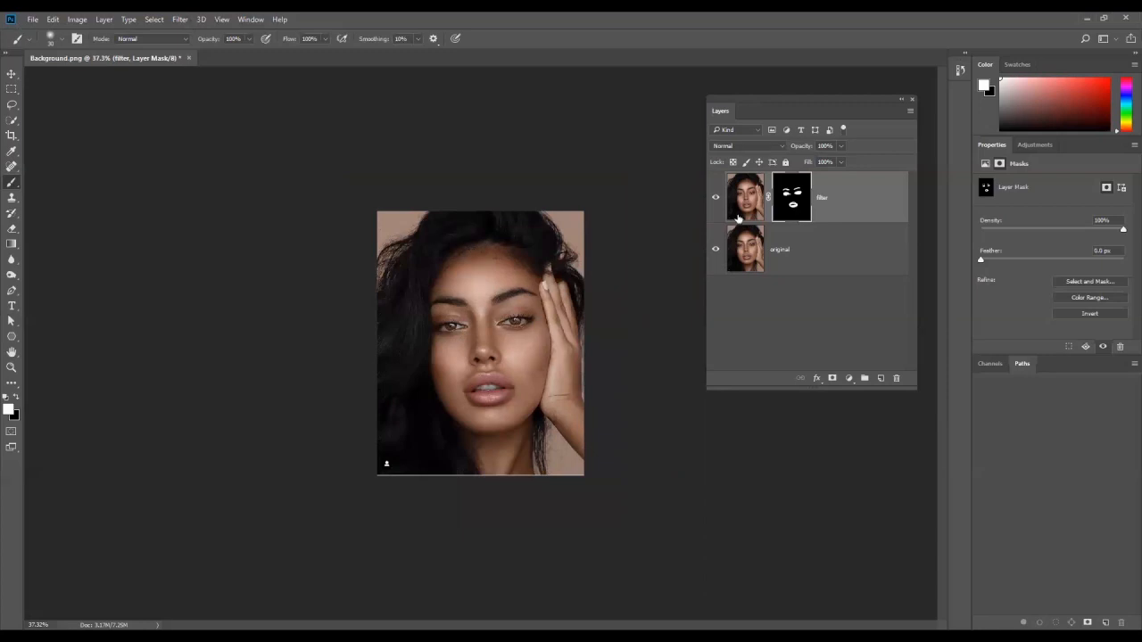
# - Display the available Sharpen filters
pyautogui.click(182, 20)
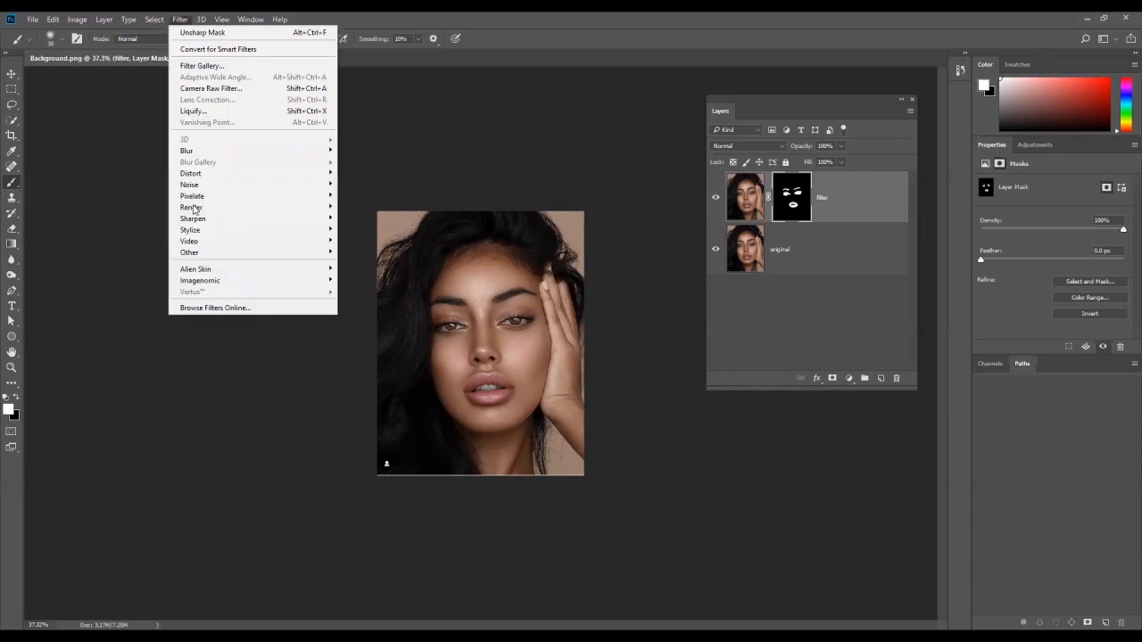
pyautogui.moveTo(221, 219)
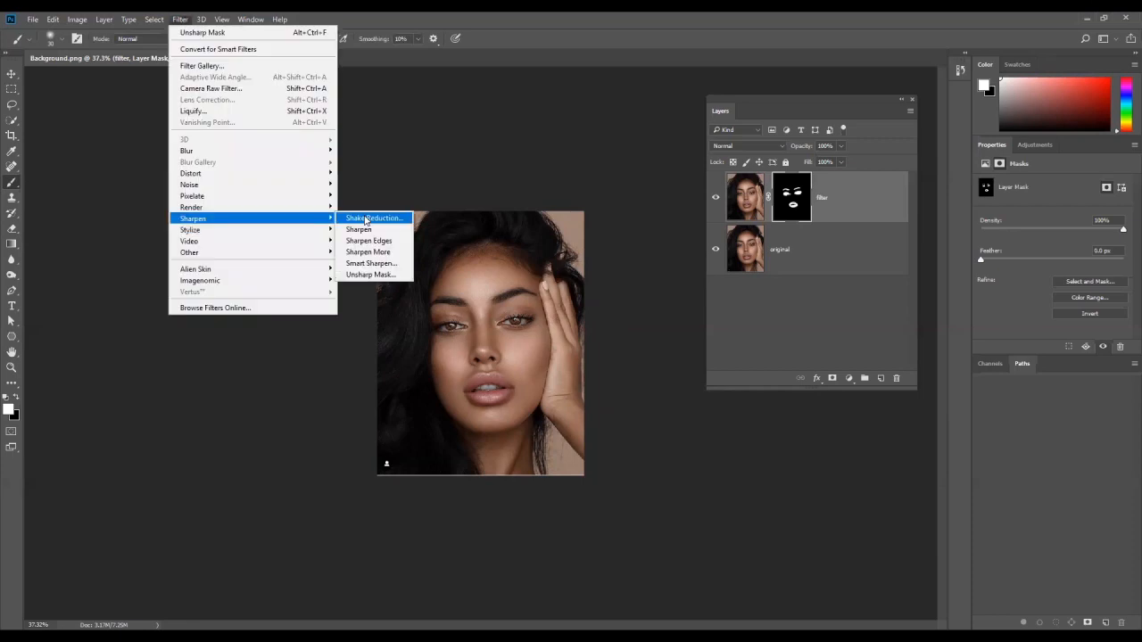